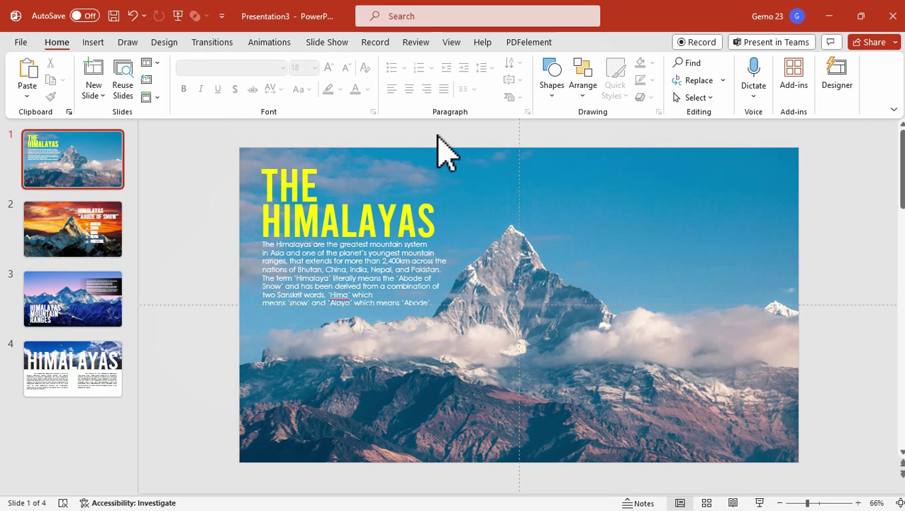
# - Look through the four Himalayas slides to review their layouts and return to the first slide
pyautogui.click(469, 205)
pyautogui.click(388, 273)
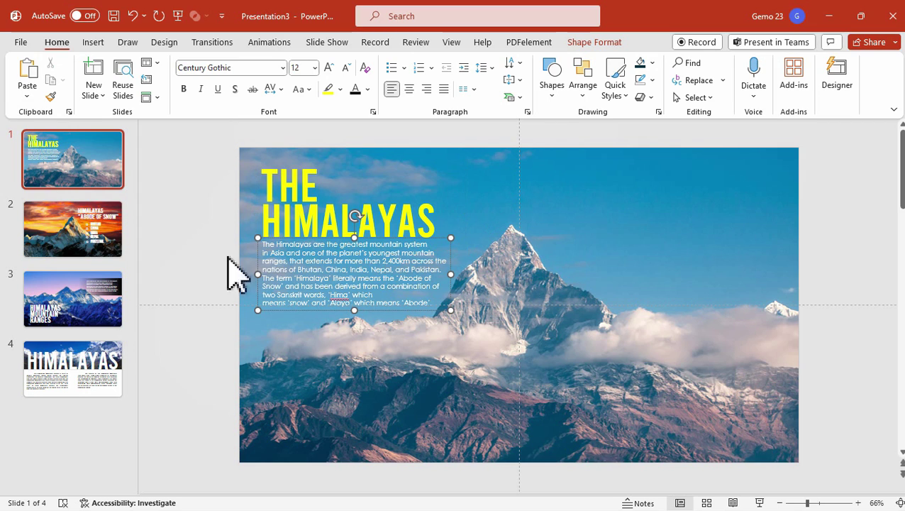
pyautogui.click(120, 256)
pyautogui.click(115, 306)
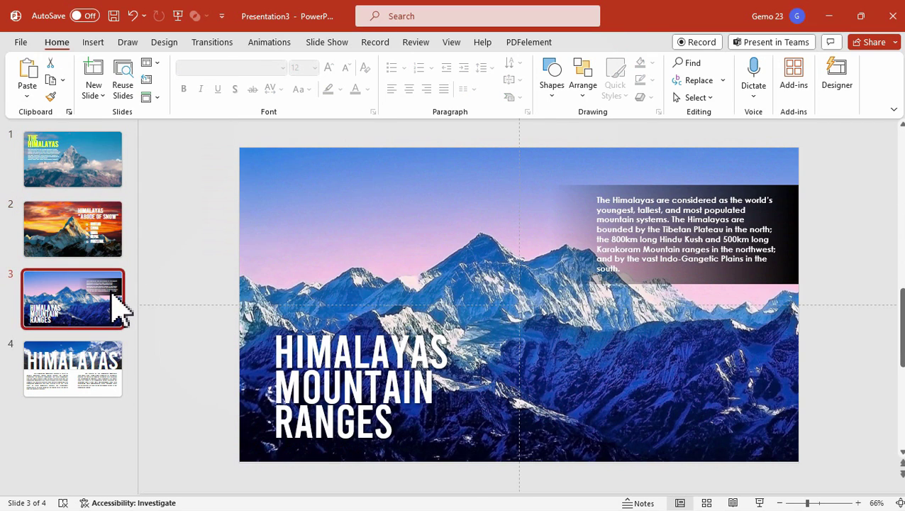
pyautogui.click(98, 369)
pyautogui.click(112, 305)
pyautogui.click(108, 250)
pyautogui.click(86, 183)
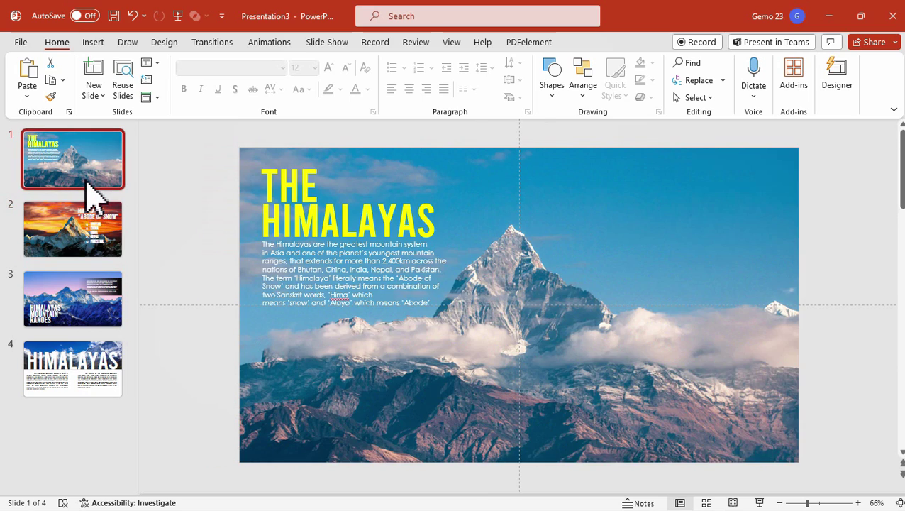
pyautogui.click(83, 241)
pyautogui.click(87, 278)
pyautogui.click(91, 182)
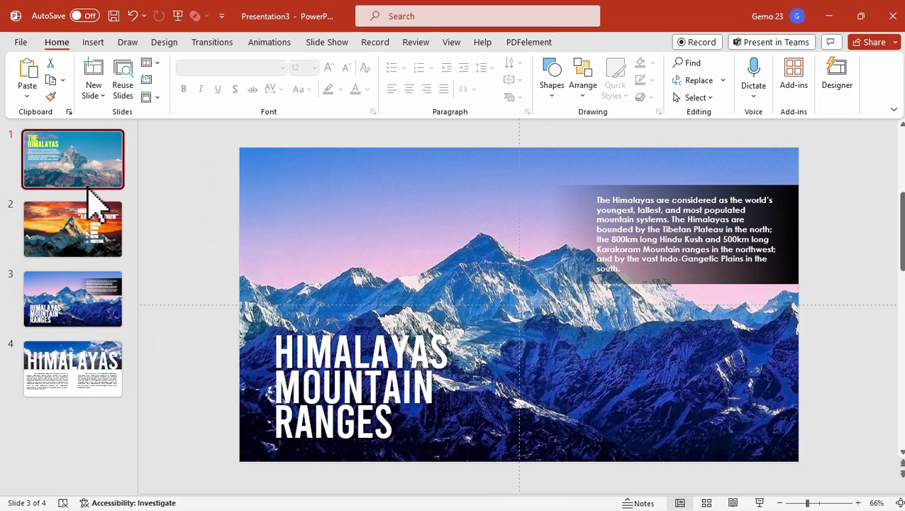
pyautogui.click(322, 43)
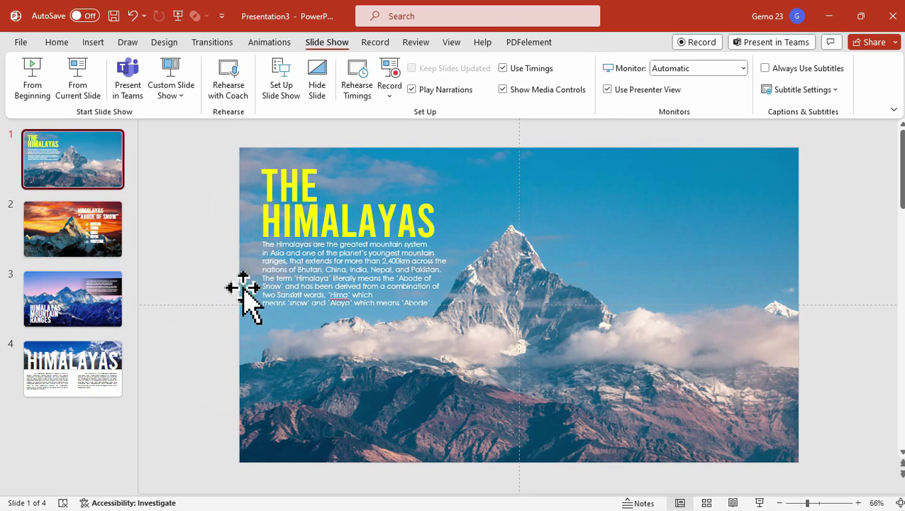
pyautogui.click(451, 43)
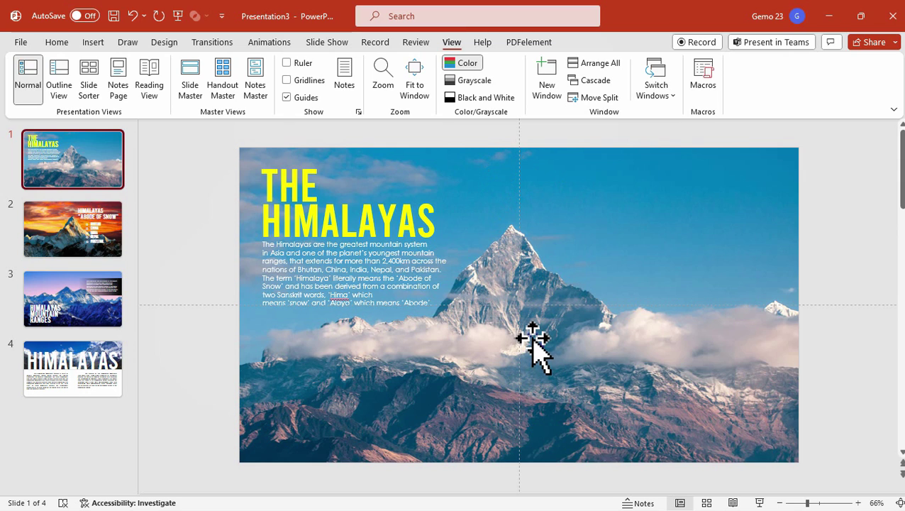
pyautogui.scroll(4, 531, 346)
pyautogui.scroll(-4, 531, 346)
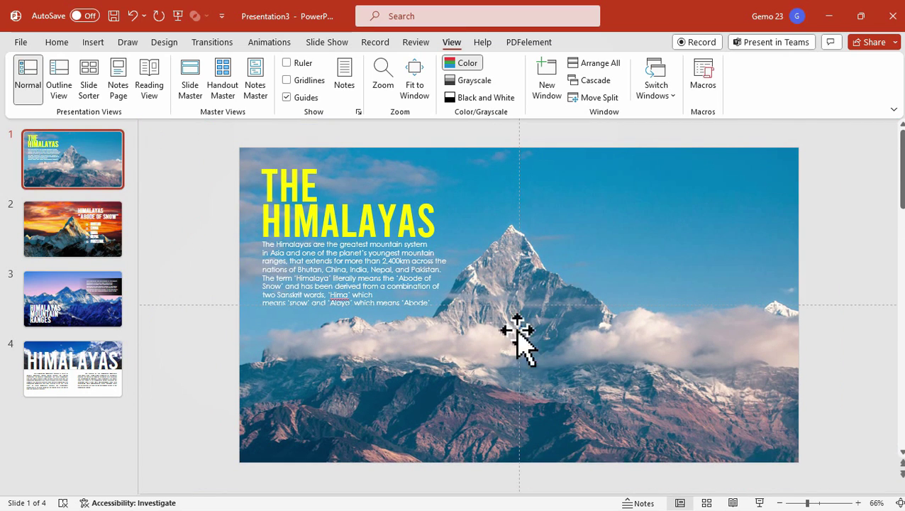
# - Draw a full-height rectangle about 7.5" by 1.06" on slide 1, its left edge on the vertical centre guide
pyautogui.click(94, 44)
pyautogui.click(294, 93)
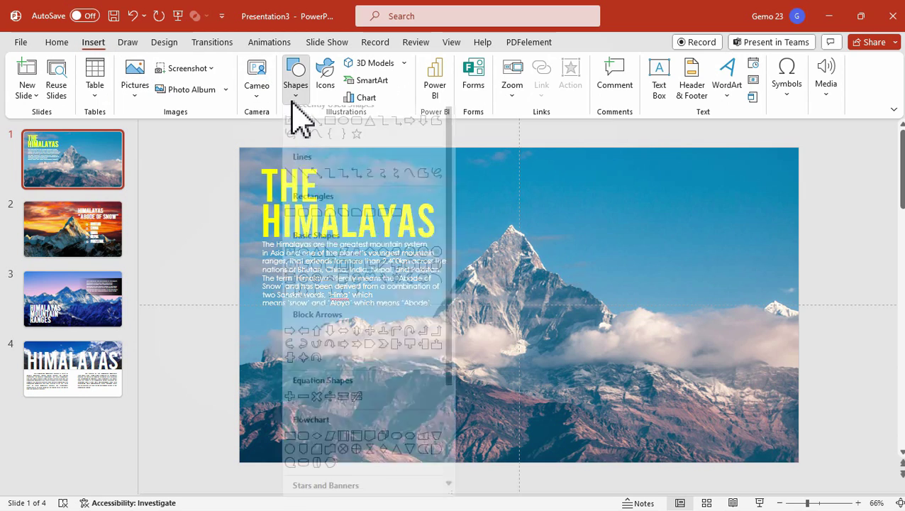
pyautogui.click(330, 131)
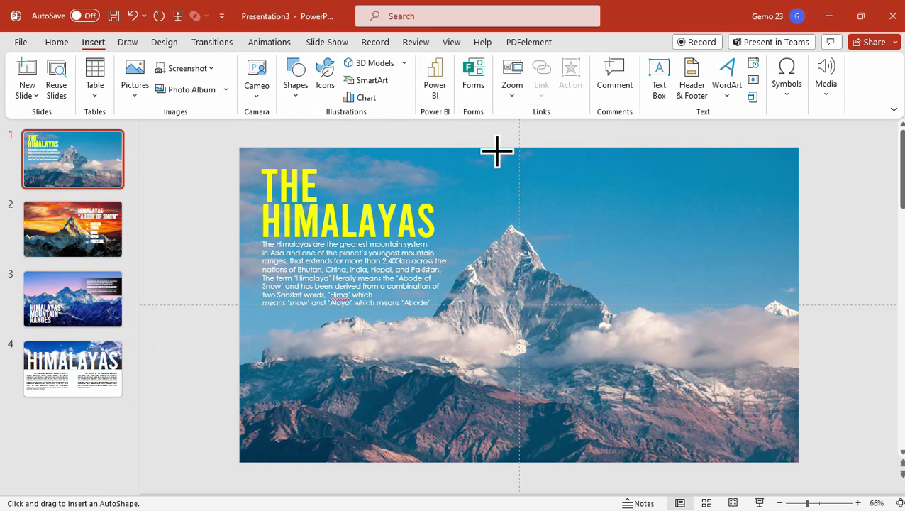
pyautogui.scroll(1, 538, 167)
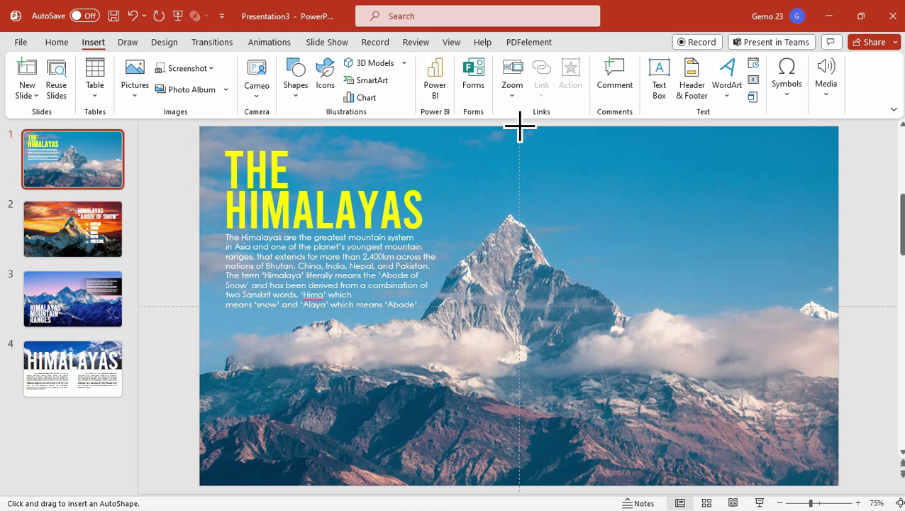
pyautogui.moveTo(519, 126); pyautogui.dragTo(564, 478)
pyautogui.moveTo(519, 309); pyautogui.dragTo(517, 309)
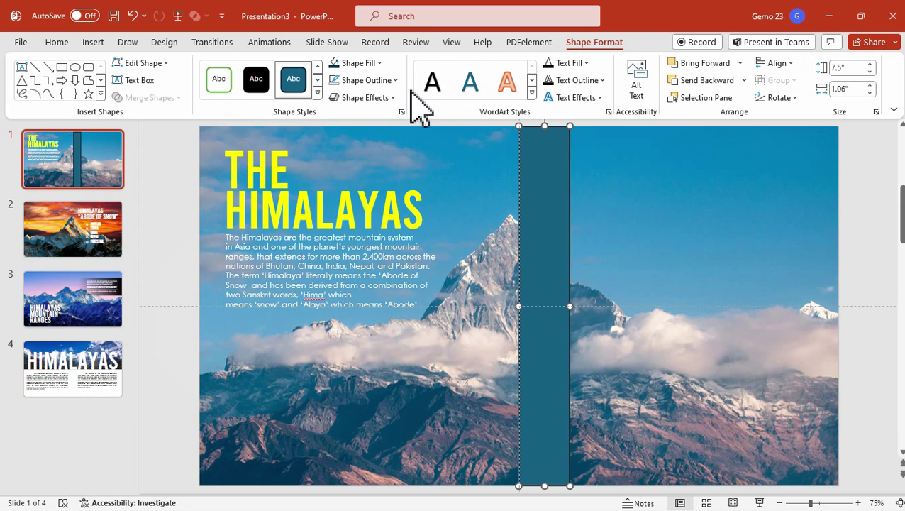
# - Remove the rectangle's outline and give it a linear gradient fill running left to right at 0°
pyautogui.click(403, 112)
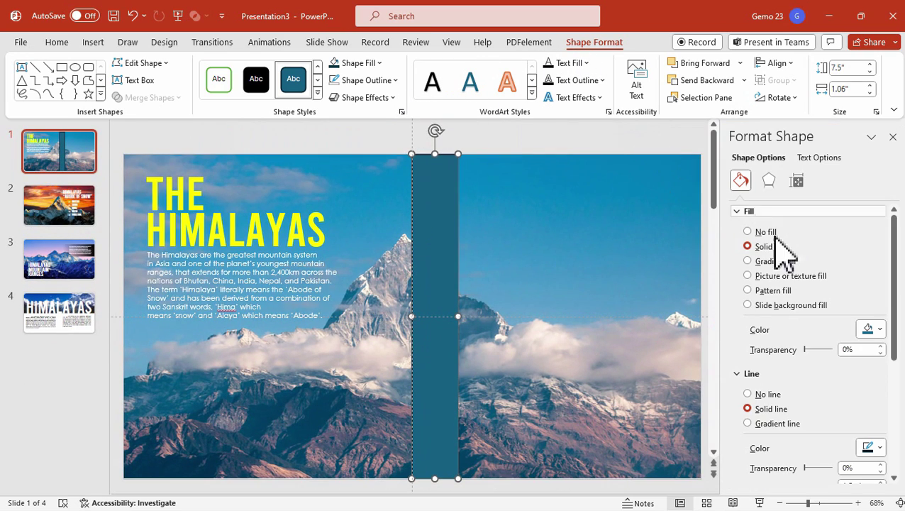
pyautogui.click(747, 394)
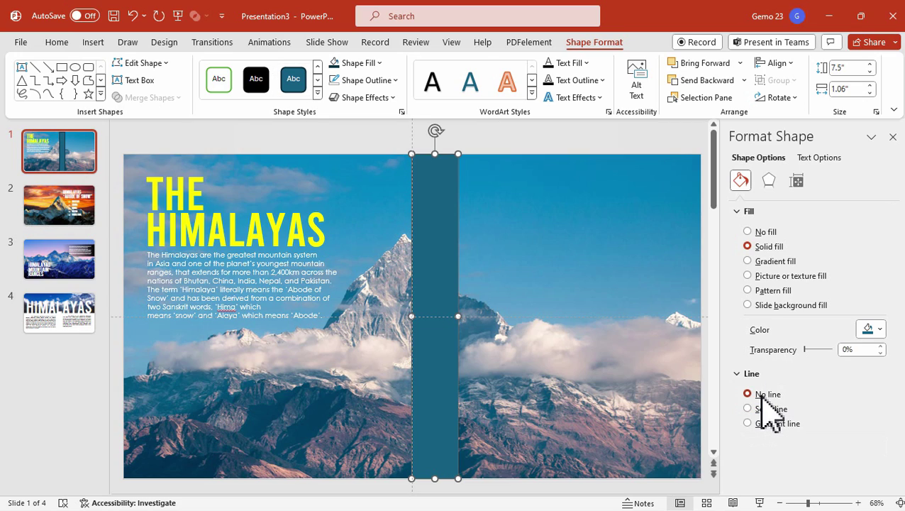
pyautogui.click(775, 262)
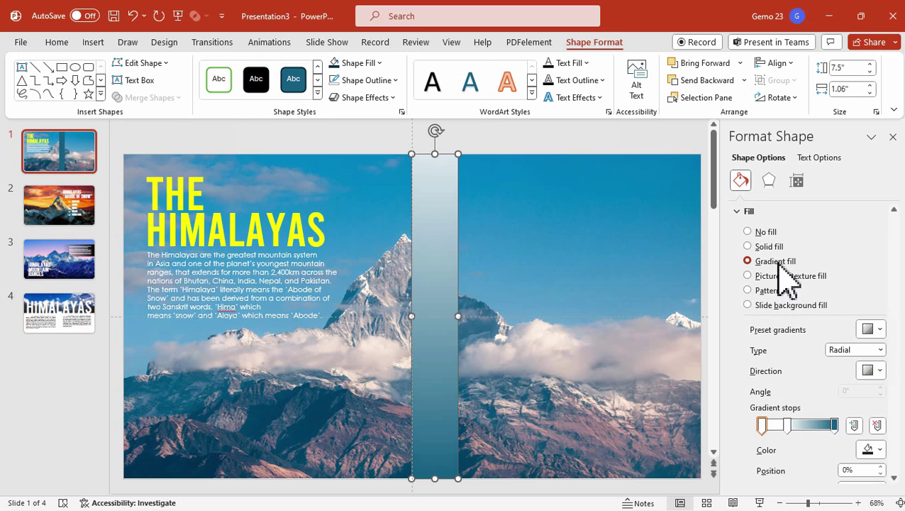
pyautogui.click(874, 350)
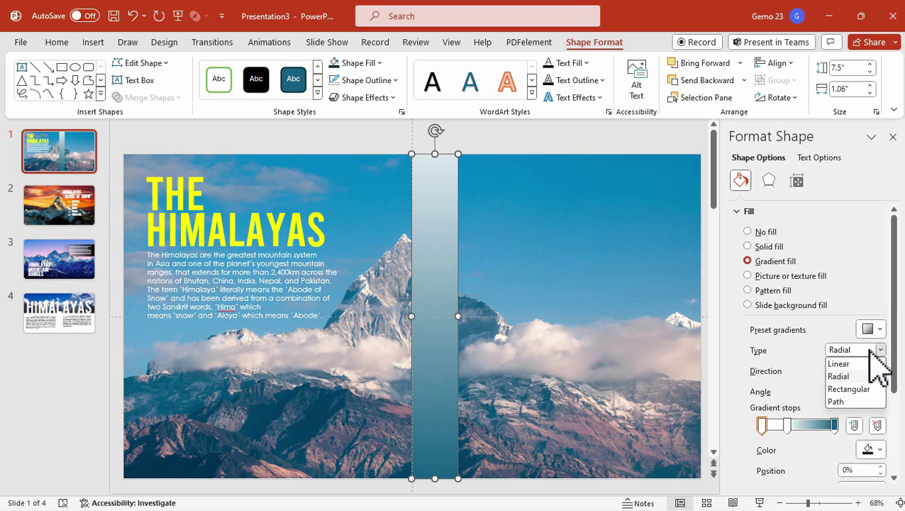
pyautogui.click(845, 365)
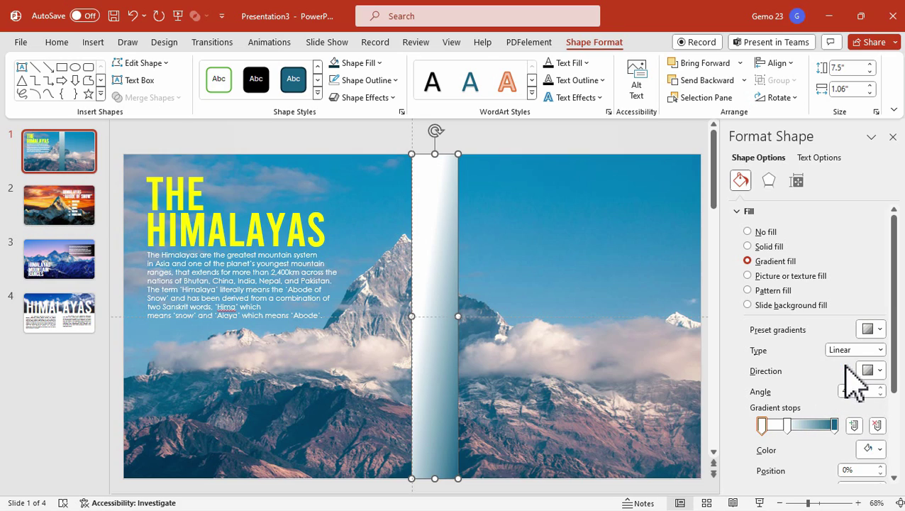
pyautogui.click(880, 371)
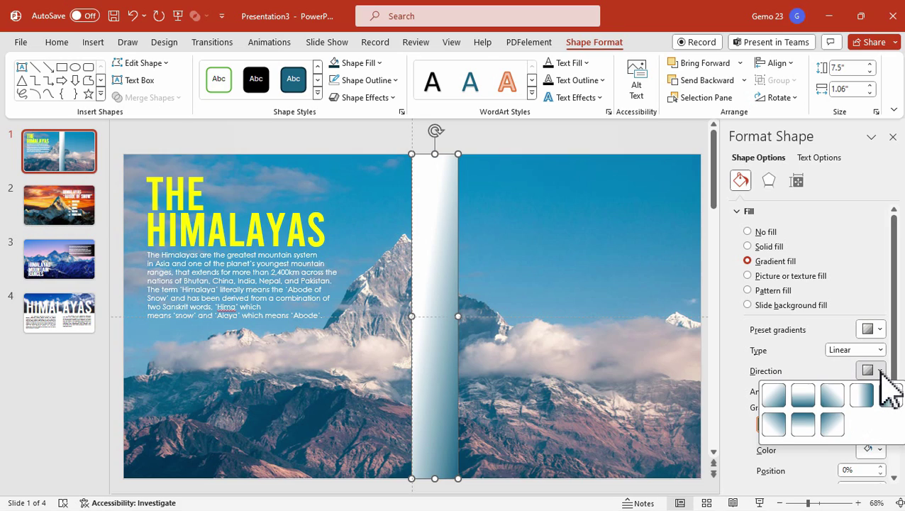
pyautogui.click(860, 395)
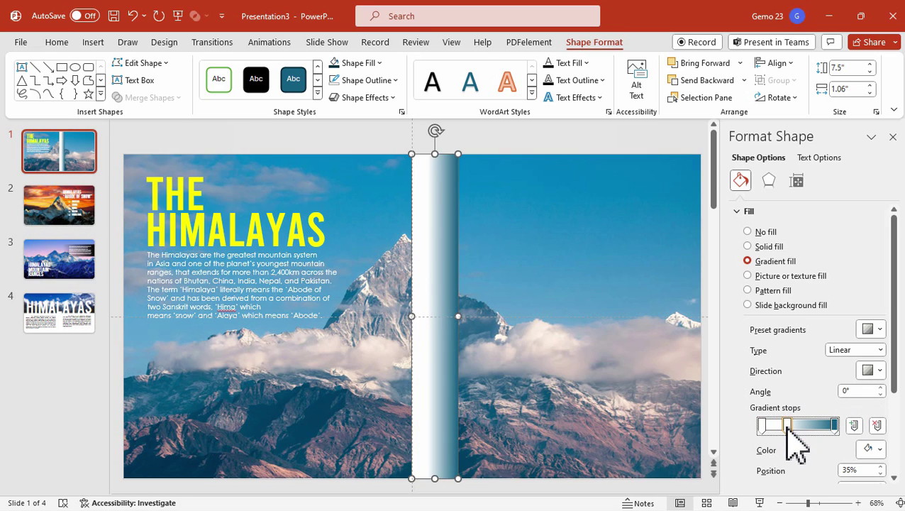
# - Remove the middle gradient stop from the rectangle's fill, keeping only the two end stops
pyautogui.moveTo(792, 443); pyautogui.dragTo(792, 443)
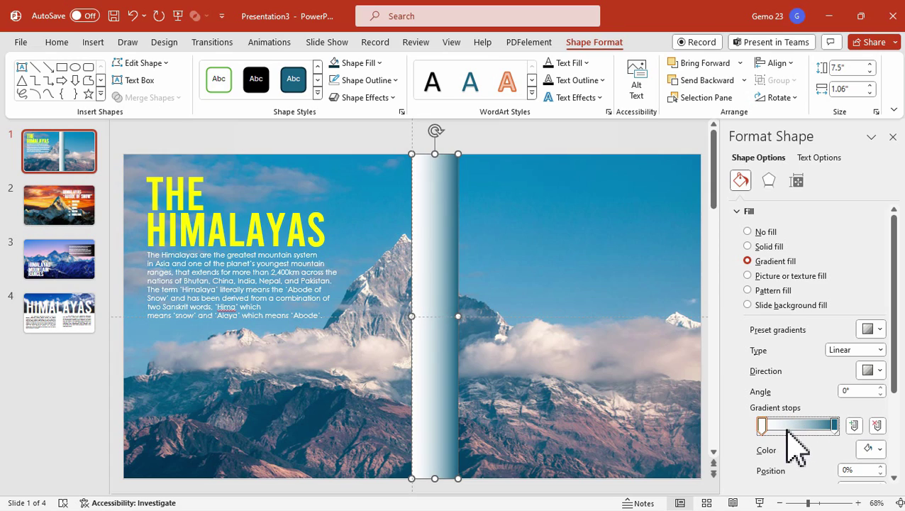
pyautogui.click(788, 425)
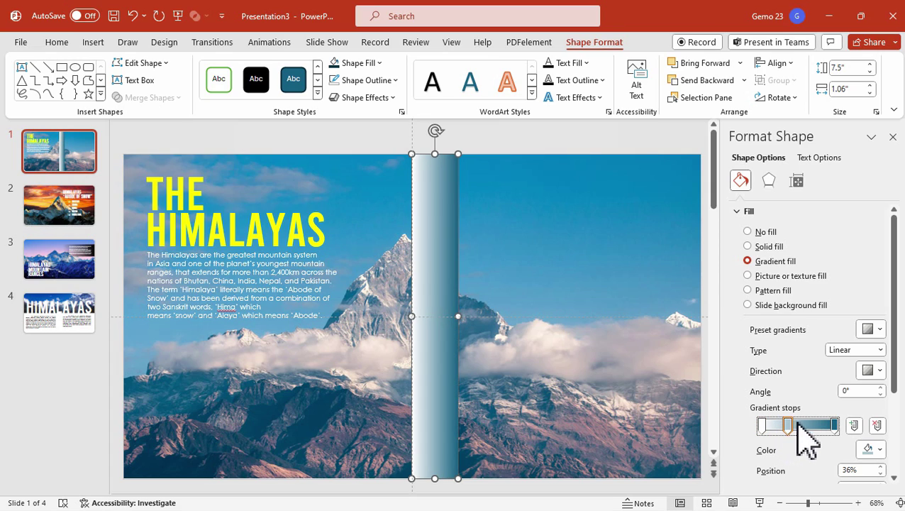
pyautogui.click(877, 425)
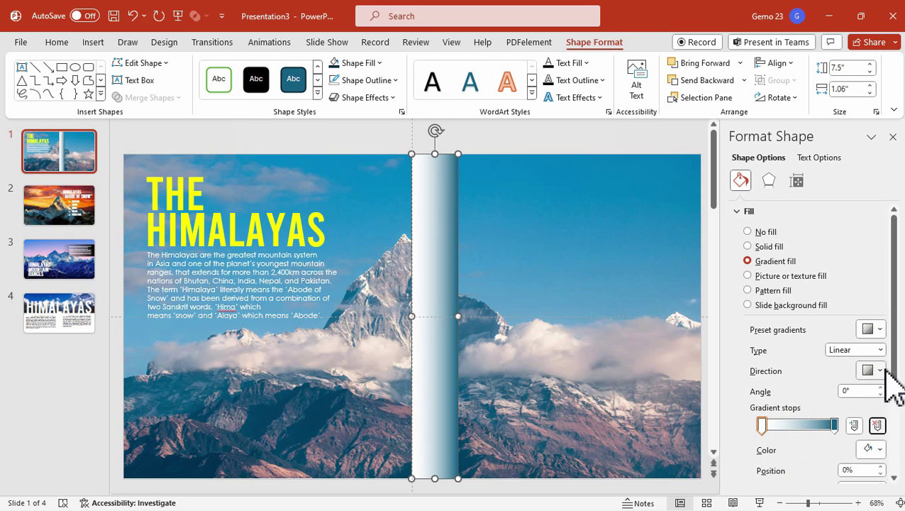
# - Set both end stops of the rectangle's gradient to black
pyautogui.scroll(-2, 886, 405)
pyautogui.click(869, 384)
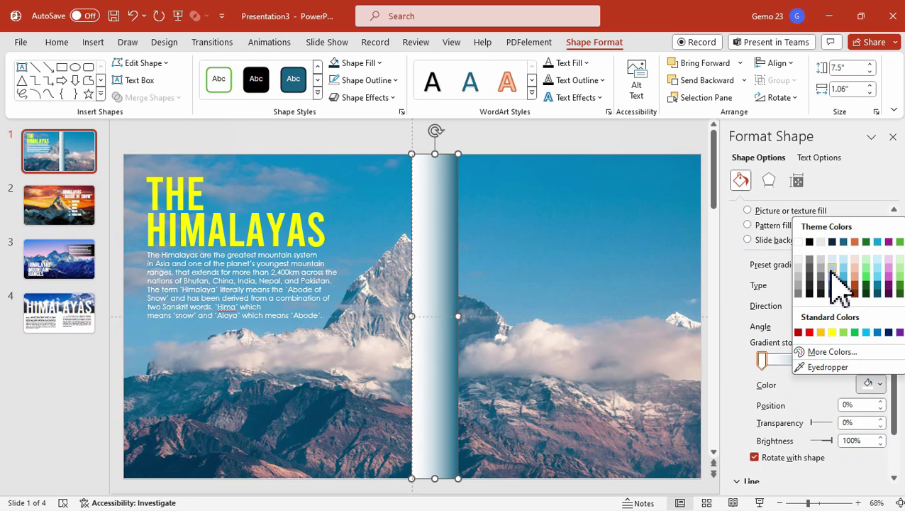
pyautogui.click(809, 242)
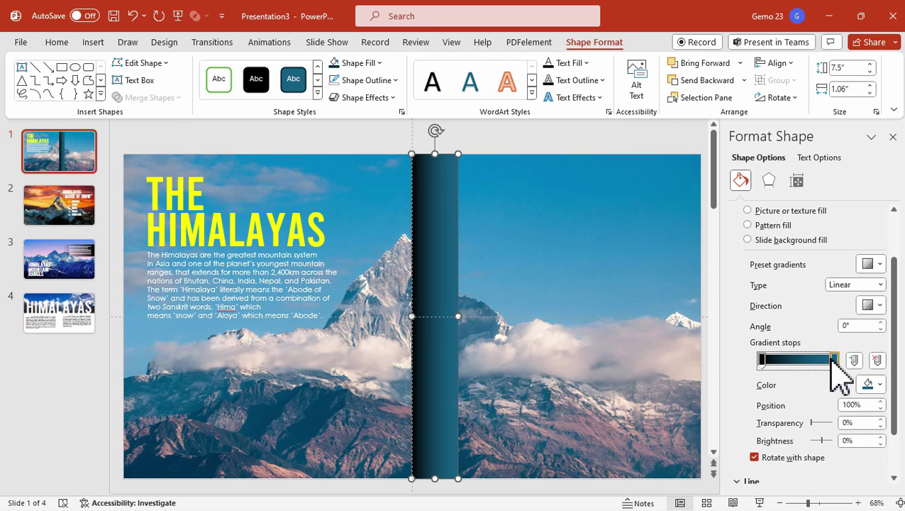
pyautogui.click(871, 385)
pyautogui.click(809, 242)
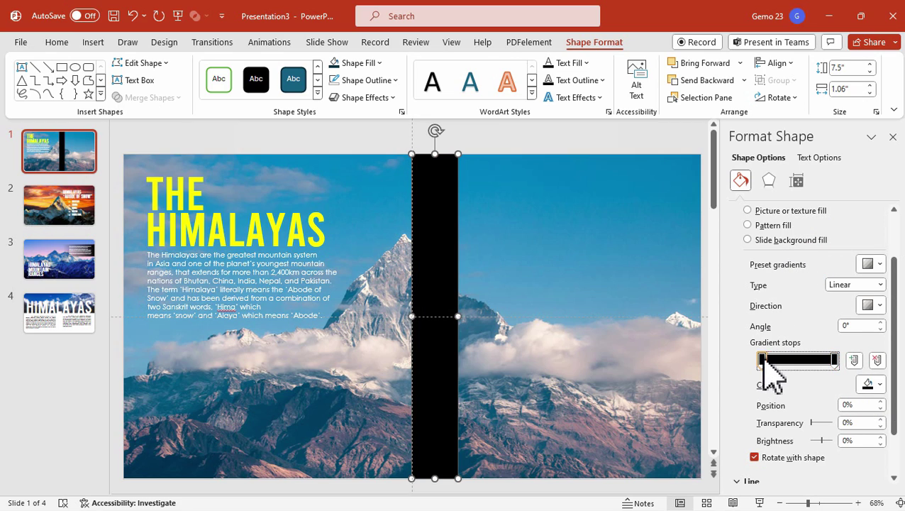
# - Set the transparency to 22% on the first gradient stop and 100% on the last one
pyautogui.moveTo(813, 423); pyautogui.dragTo(819, 425)
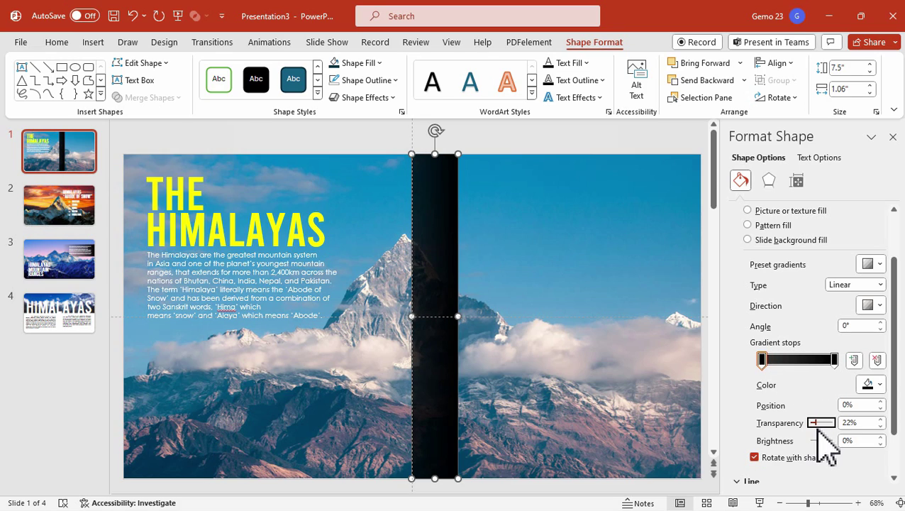
pyautogui.click(835, 360)
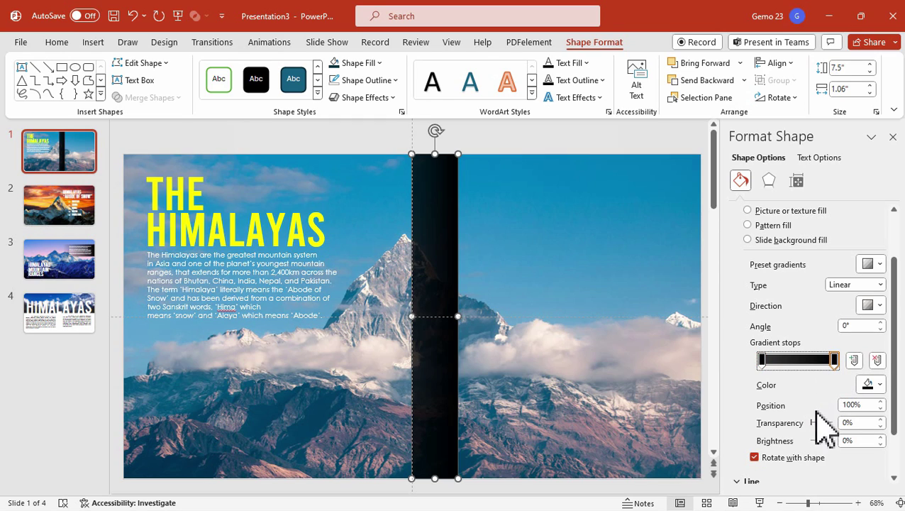
pyautogui.moveTo(813, 424); pyautogui.dragTo(839, 426)
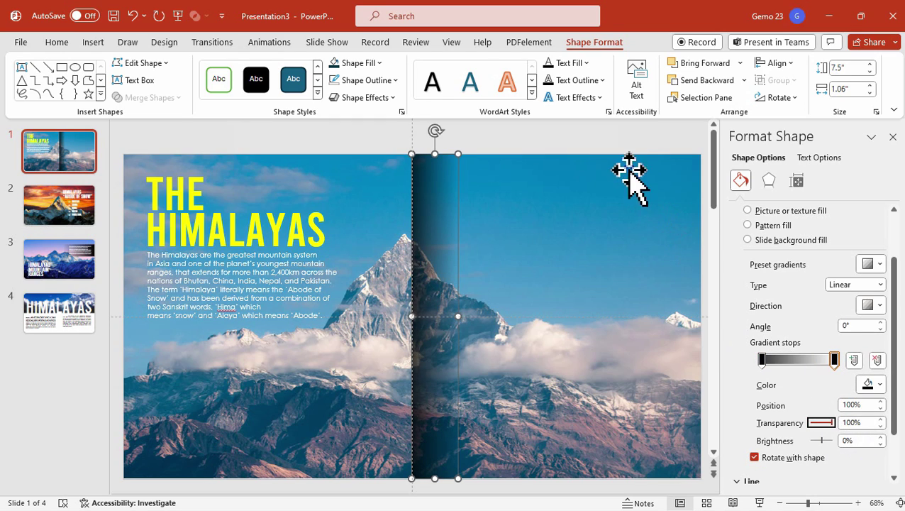
pyautogui.click(621, 142)
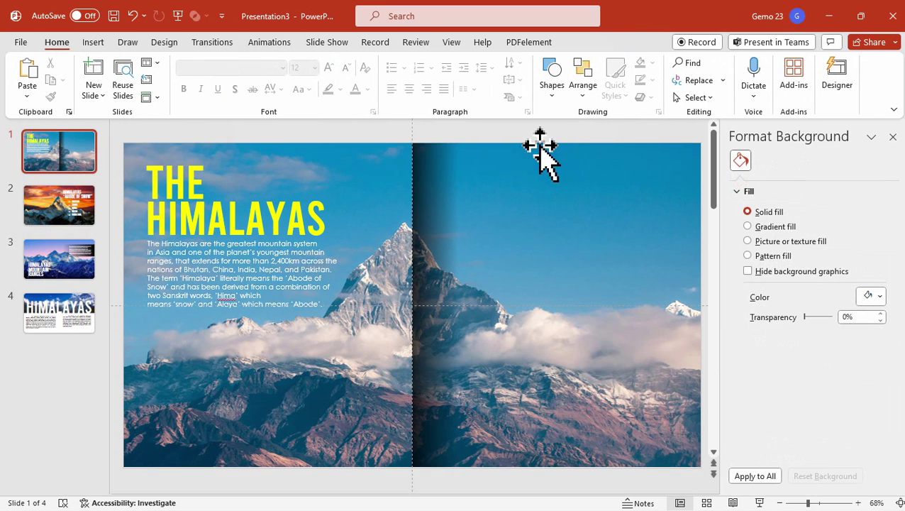
# - Duplicate the gradient strip by copying and pasting it, and place the copy to the right of the original
pyautogui.click(435, 172)
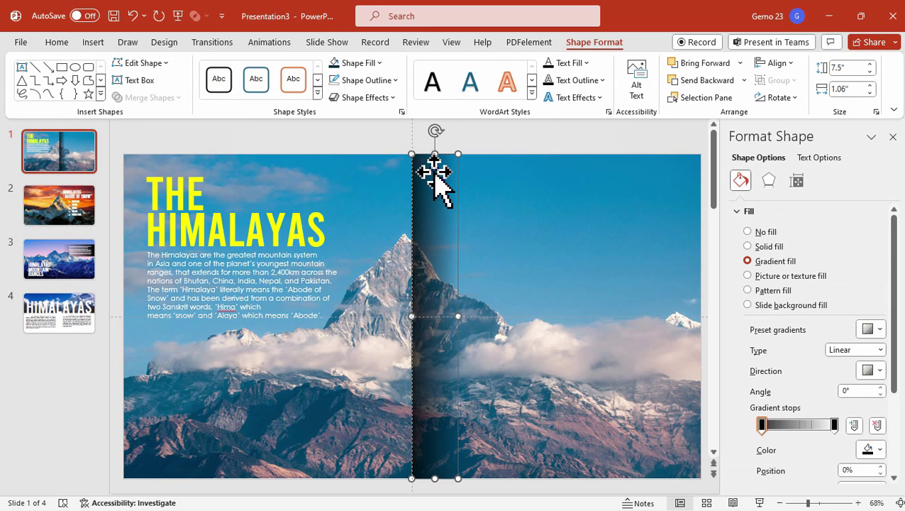
pyautogui.rightClick(435, 172)
pyautogui.click(489, 138)
pyautogui.click(522, 146)
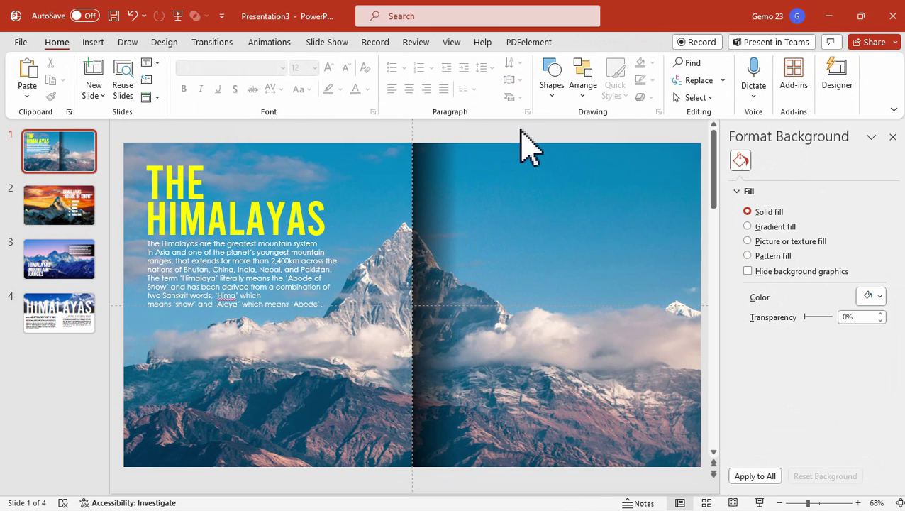
pyautogui.rightClick(521, 145)
pyautogui.click(554, 183)
pyautogui.moveTo(447, 211); pyautogui.dragTo(533, 216)
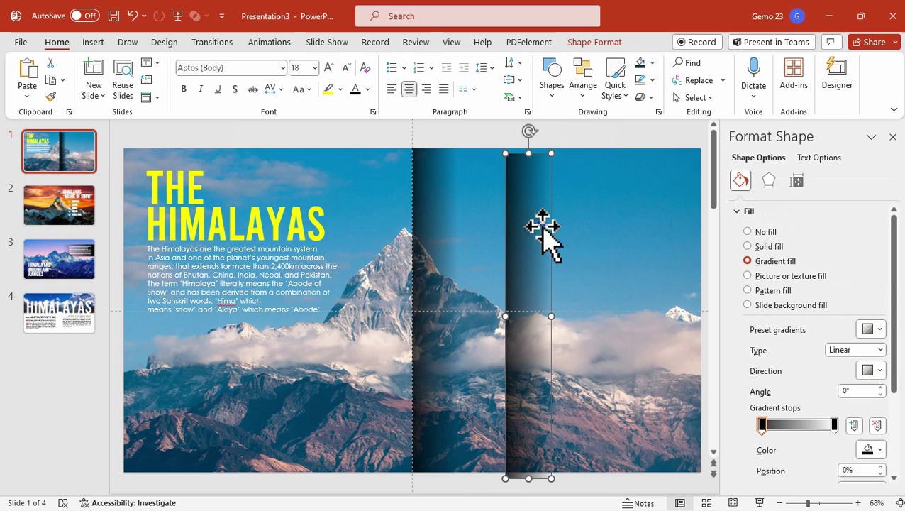
# - Flip the copied strip horizontally and align it full height against the left side of the centre guide
pyautogui.click(612, 43)
pyautogui.click(778, 97)
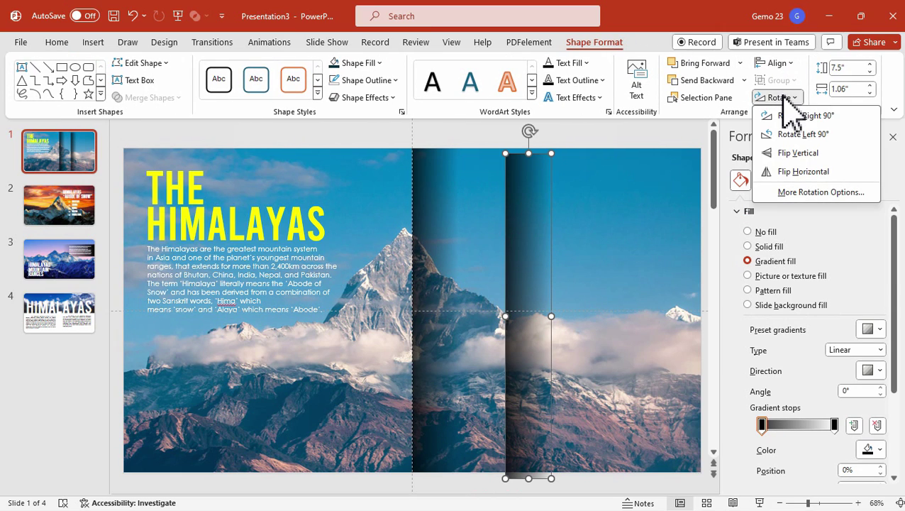
pyautogui.click(815, 171)
pyautogui.moveTo(537, 250); pyautogui.dragTo(399, 230)
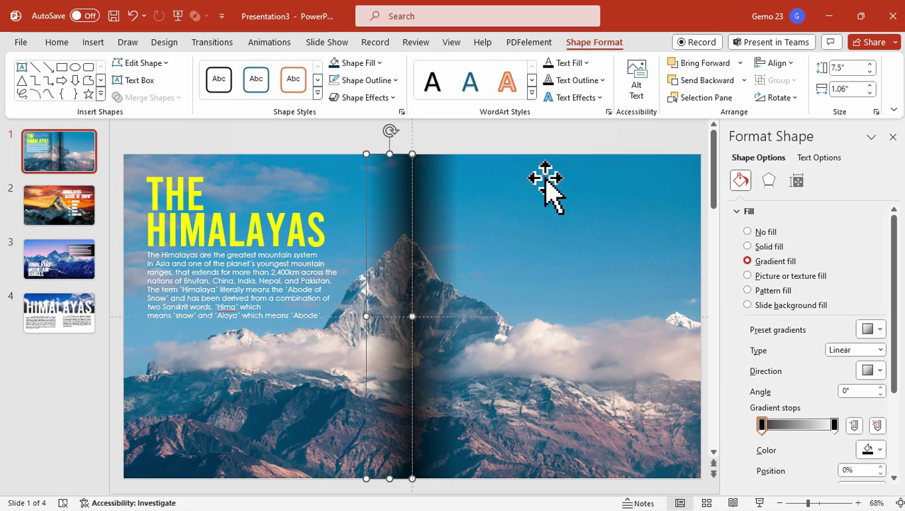
pyautogui.click(558, 165)
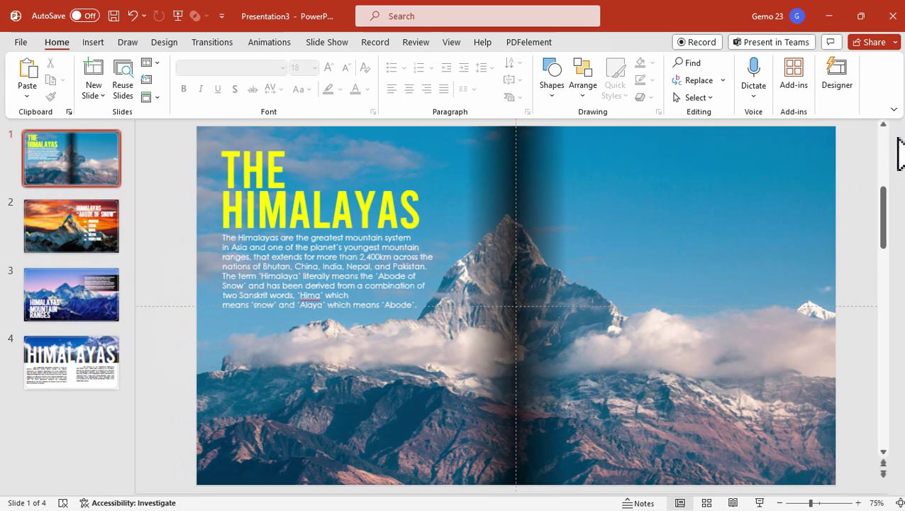
# - Copy both gradient strips from slide 1 and paste them along the centre of slides 2, 3 and 4
pyautogui.click(500, 157)
pyautogui.keyDown('shift'); pyautogui.click(557, 163); pyautogui.keyUp('shift')
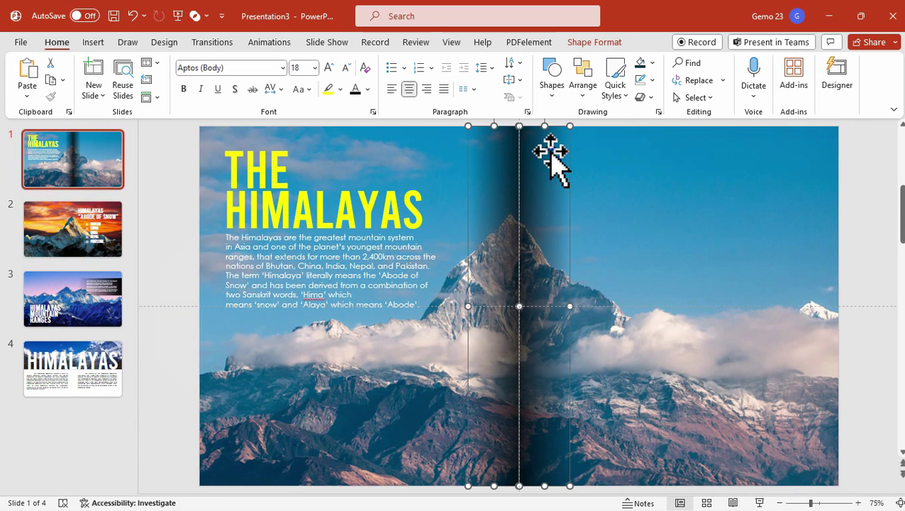
pyautogui.rightClick(550, 186)
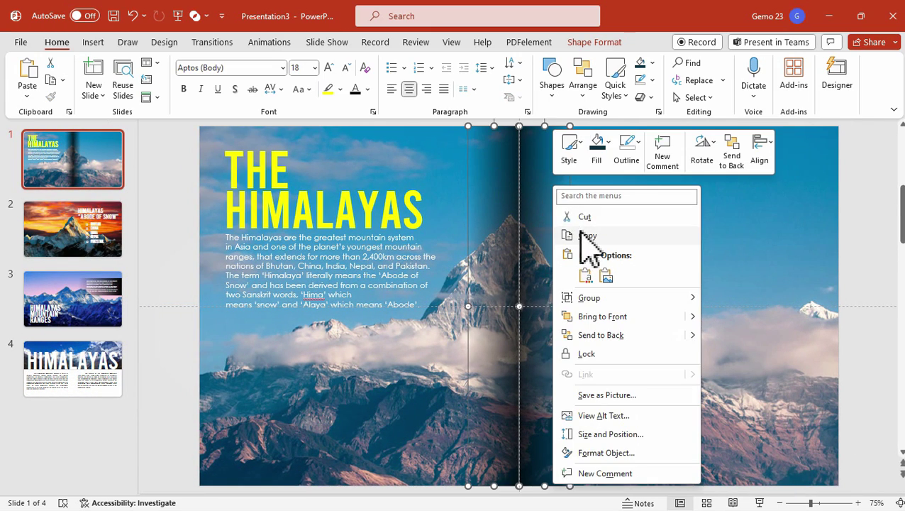
pyautogui.click(585, 235)
pyautogui.click(104, 234)
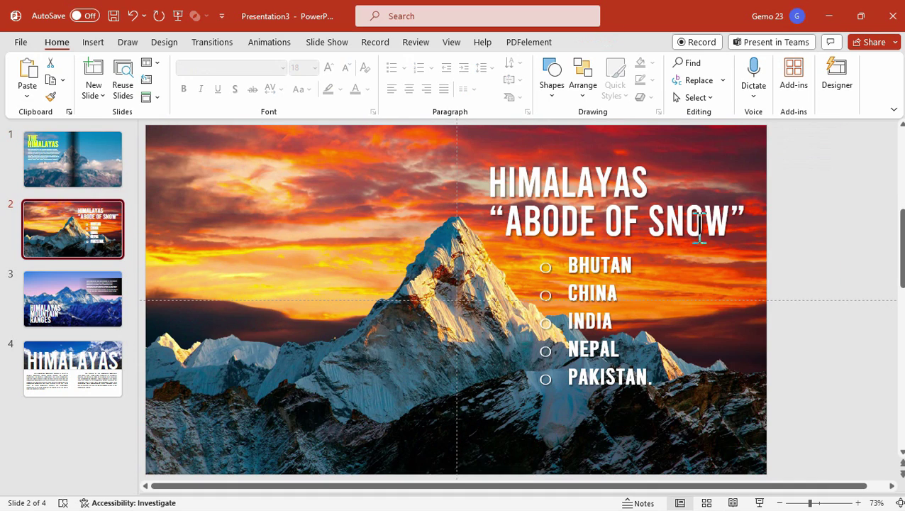
pyautogui.hotkey('ctrl', 'v')
pyautogui.click(101, 302)
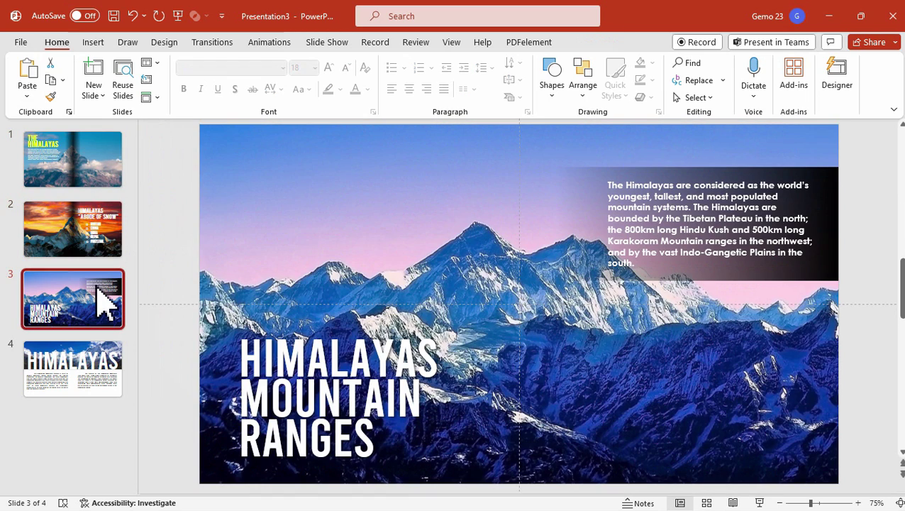
pyautogui.hotkey('ctrl', 'v')
pyautogui.click(117, 378)
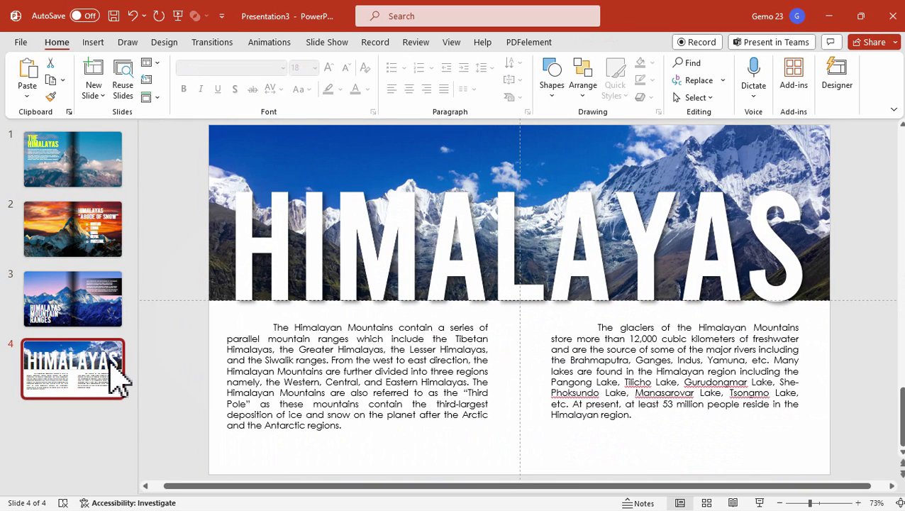
pyautogui.hotkey('ctrl', 'v')
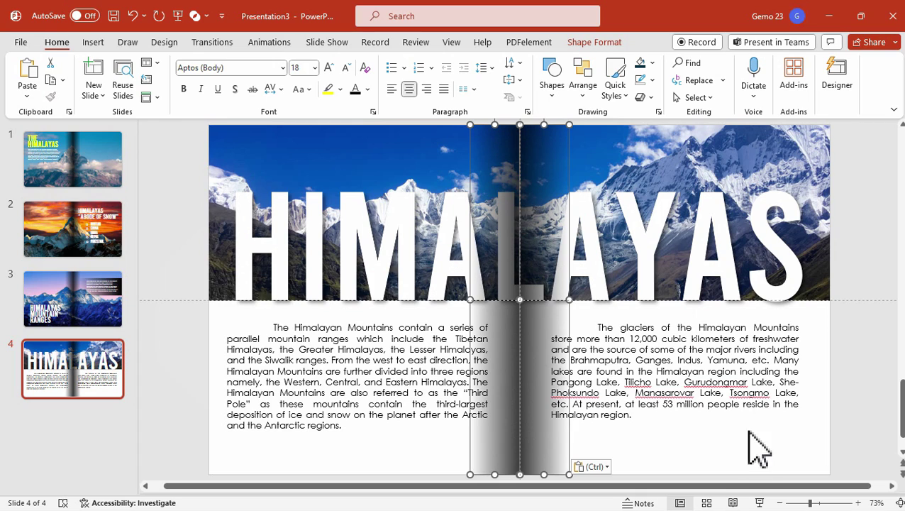
pyautogui.click(727, 461)
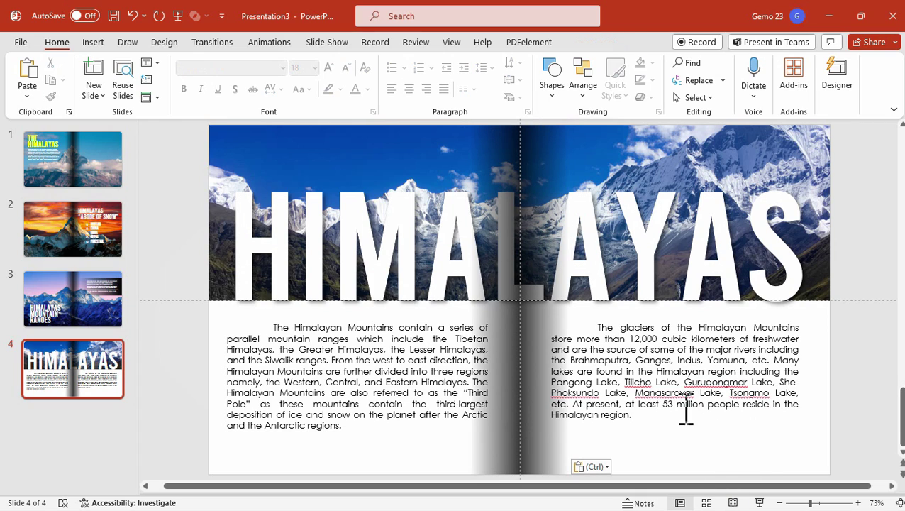
# - Apply the Page Curl transition to the slides and exit the slide show
pyautogui.click(227, 44)
pyautogui.click(607, 92)
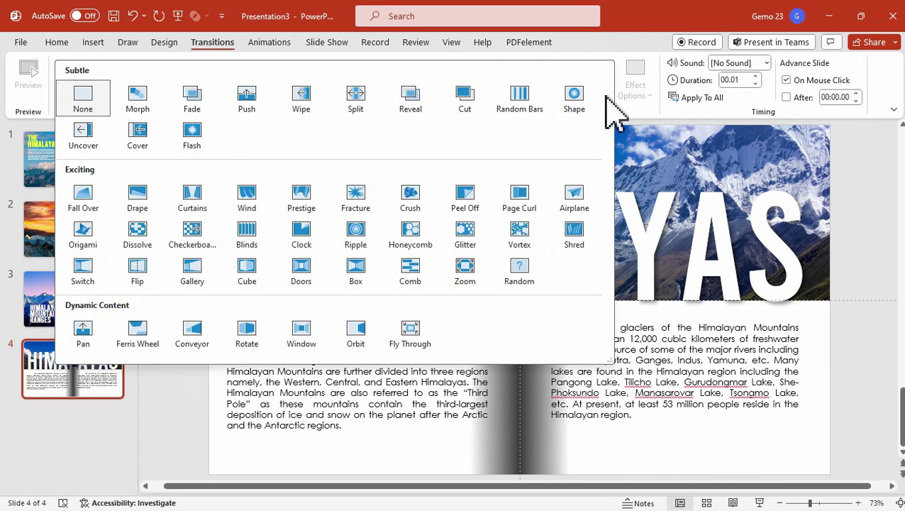
pyautogui.click(520, 197)
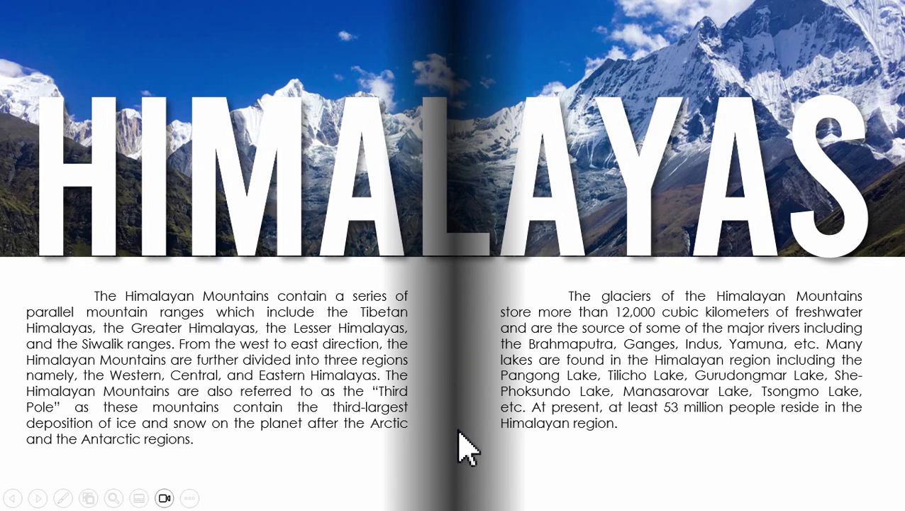
pyautogui.press('Escape')
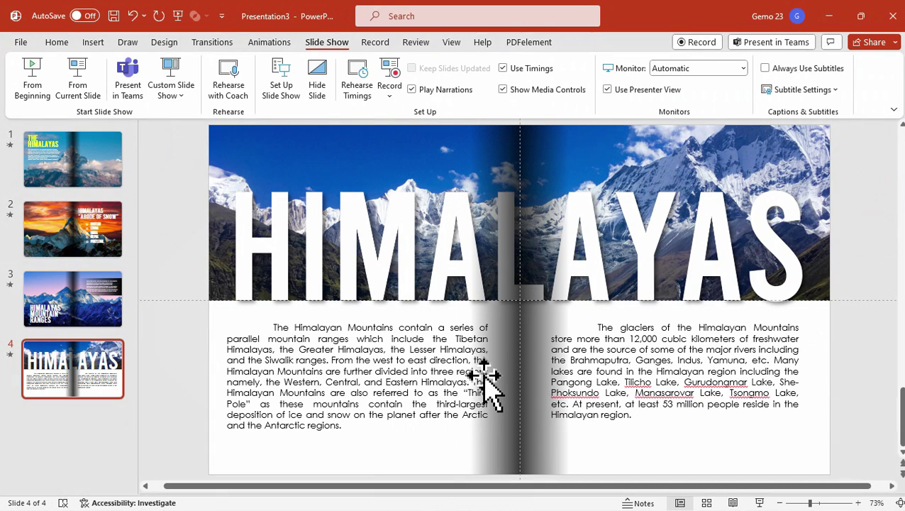
# - Insert a new slide with the Blank layout after slide 1
pyautogui.click(98, 168)
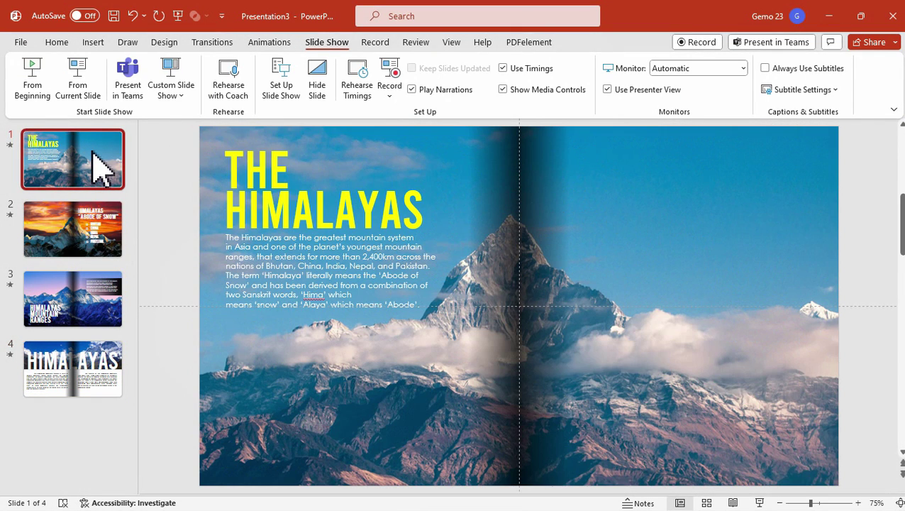
pyautogui.click(94, 43)
pyautogui.click(23, 92)
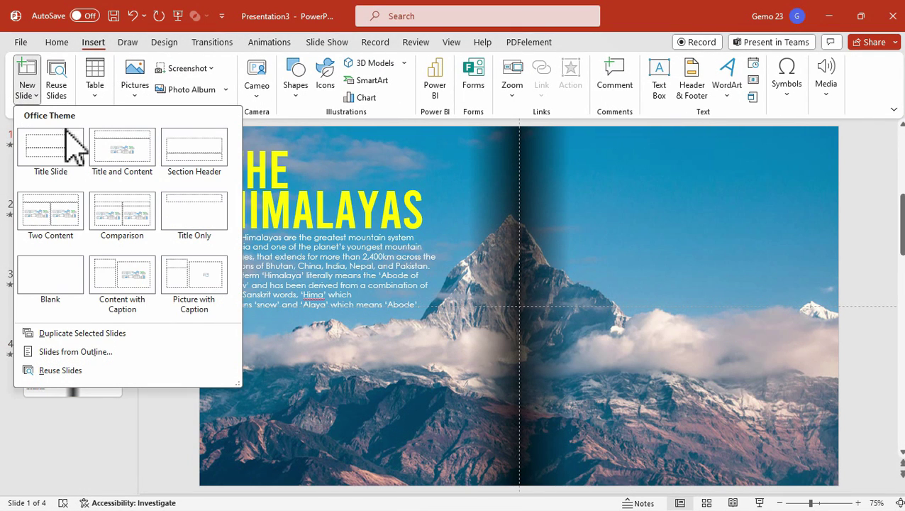
pyautogui.click(48, 274)
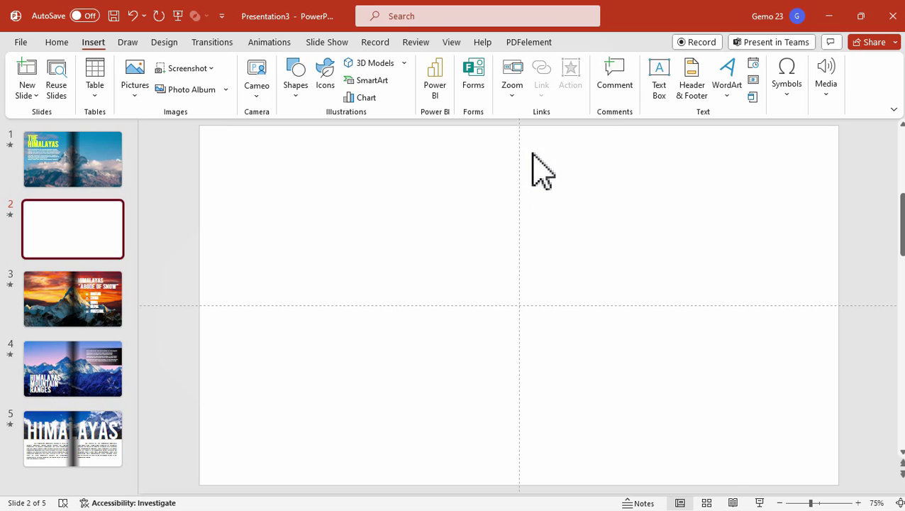
pyautogui.click(55, 42)
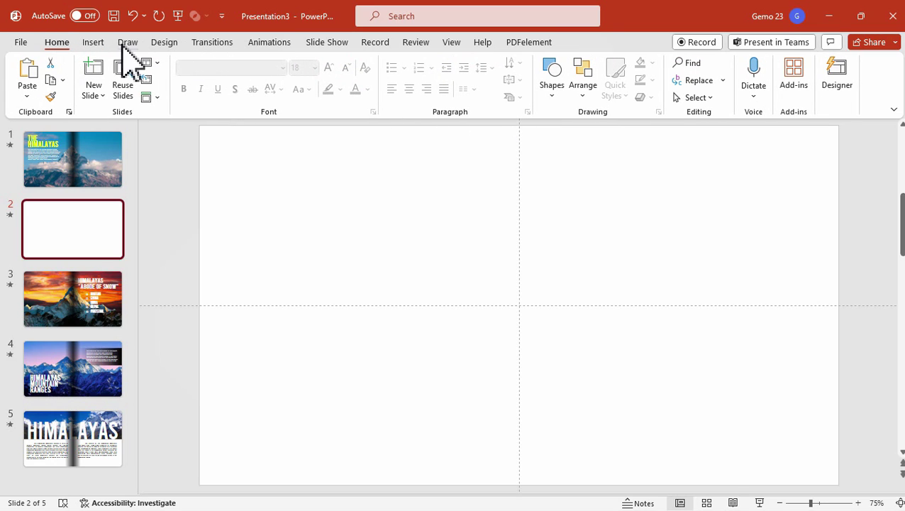
# - Draw a 7.5" high, 6.67" wide rectangle covering the right half of the blank slide
pyautogui.click(93, 42)
pyautogui.click(296, 80)
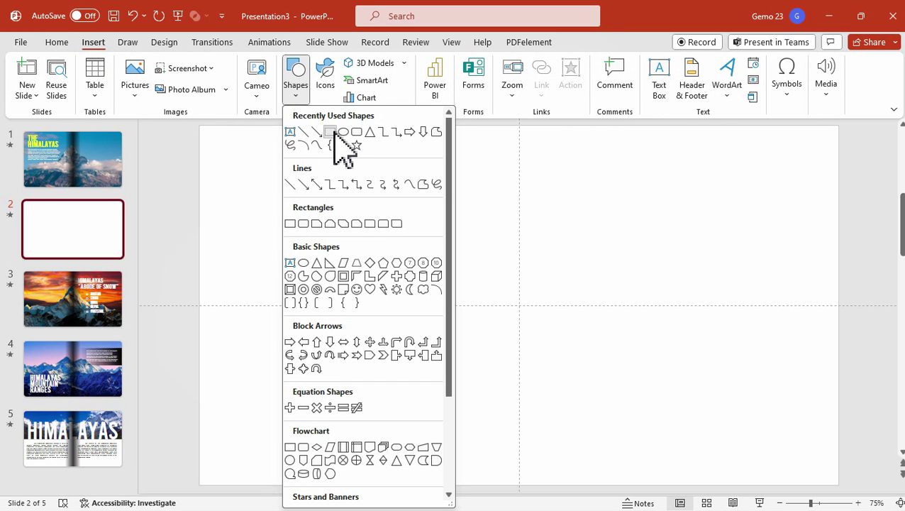
pyautogui.click(331, 133)
pyautogui.moveTo(520, 126); pyautogui.dragTo(839, 485)
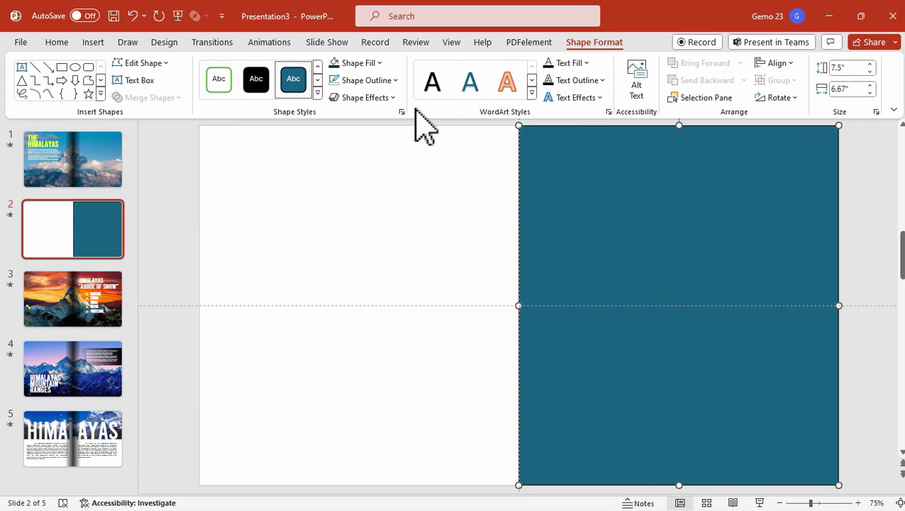
# - Remove the rectangle's outline and fill it with the darkest shade of the teal theme color
pyautogui.rightClick(709, 204)
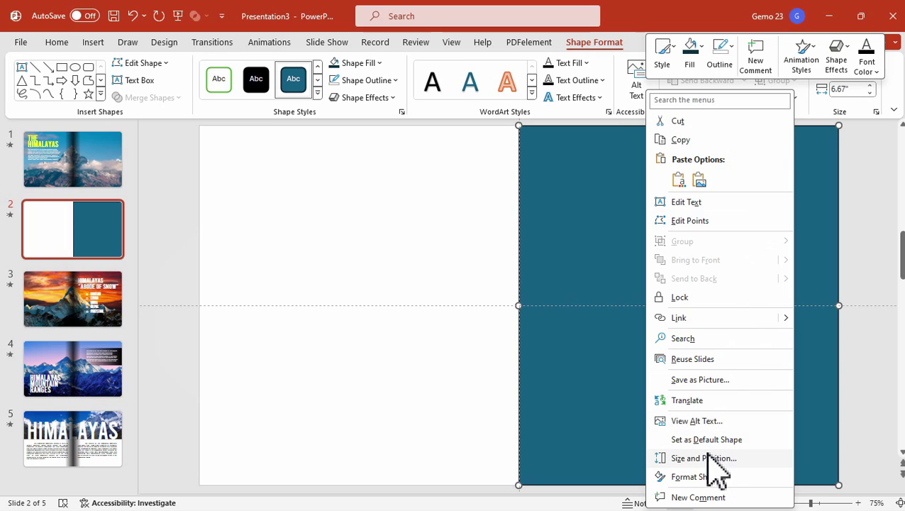
pyautogui.click(698, 477)
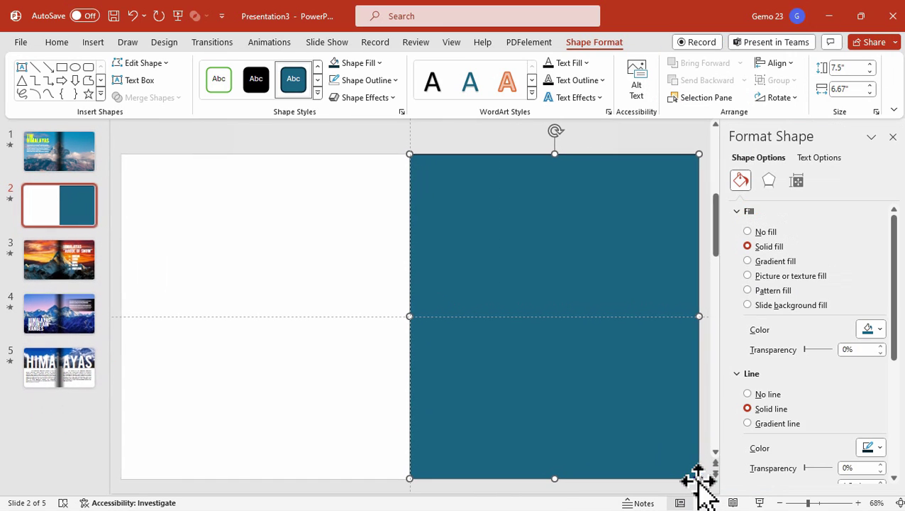
pyautogui.click(748, 394)
pyautogui.click(879, 329)
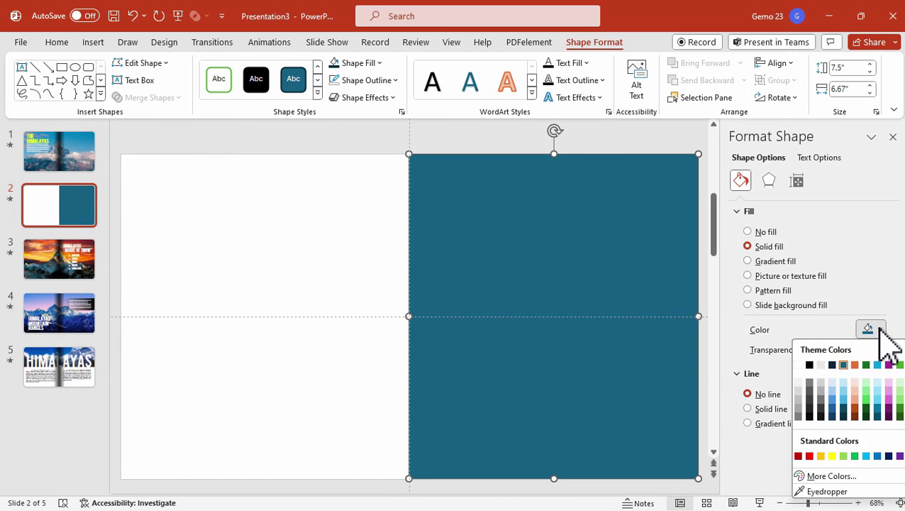
pyautogui.click(844, 420)
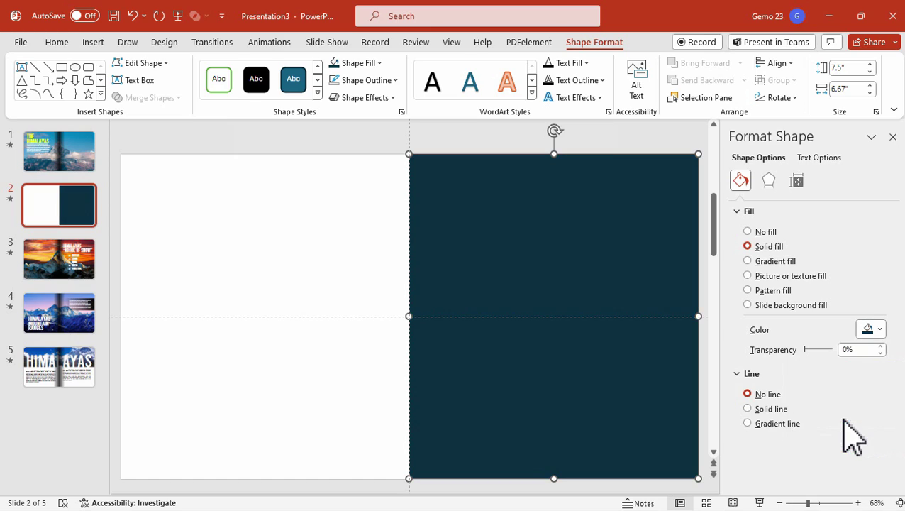
pyautogui.click(893, 136)
pyautogui.click(401, 180)
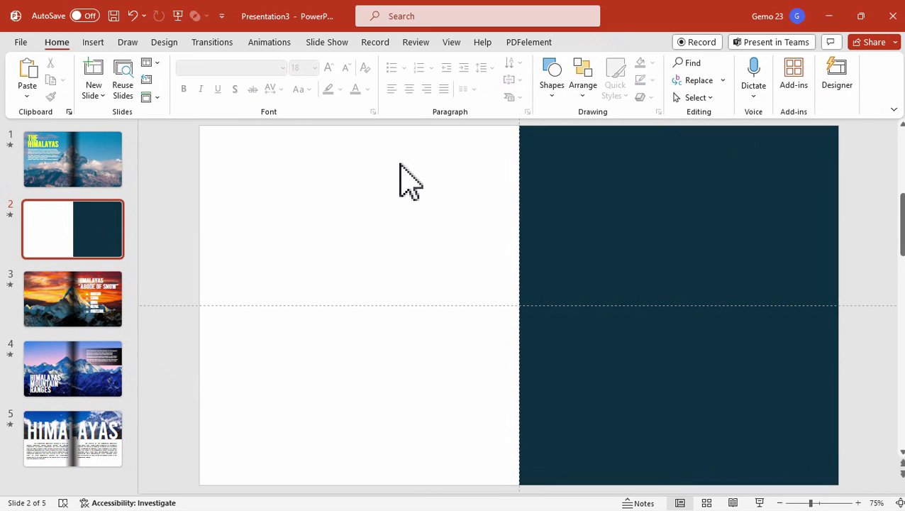
# - Insert the sunset mountain picture from this device's Downloads folder onto slide 2
pyautogui.click(92, 44)
pyautogui.click(141, 63)
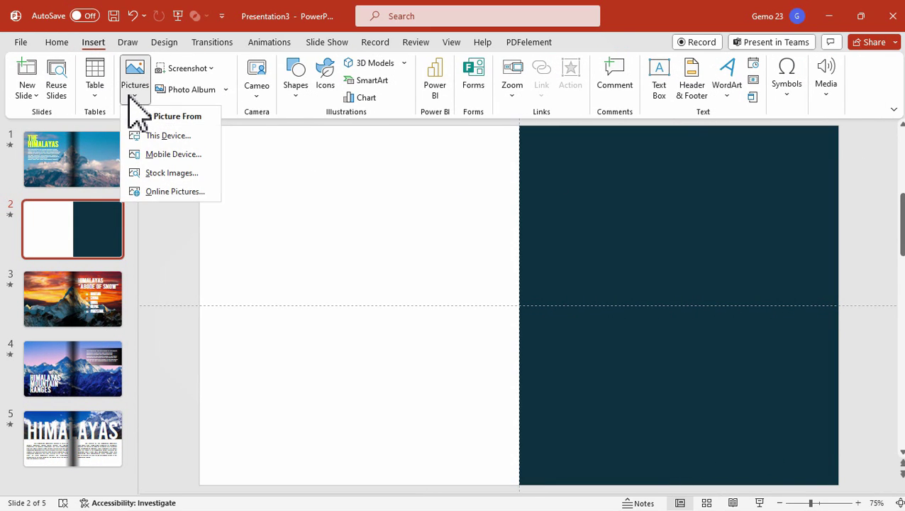
pyautogui.click(169, 136)
pyautogui.scroll(-4, 313, 212)
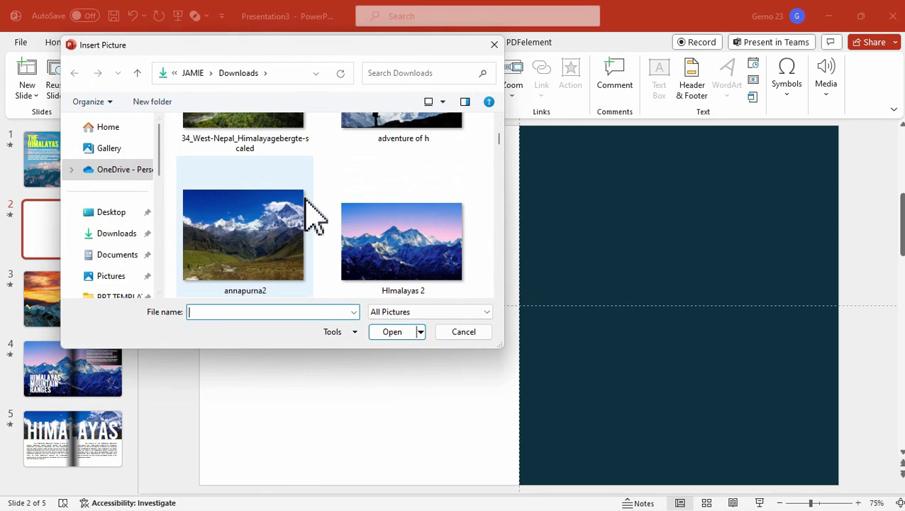
pyautogui.doubleClick(252, 266)
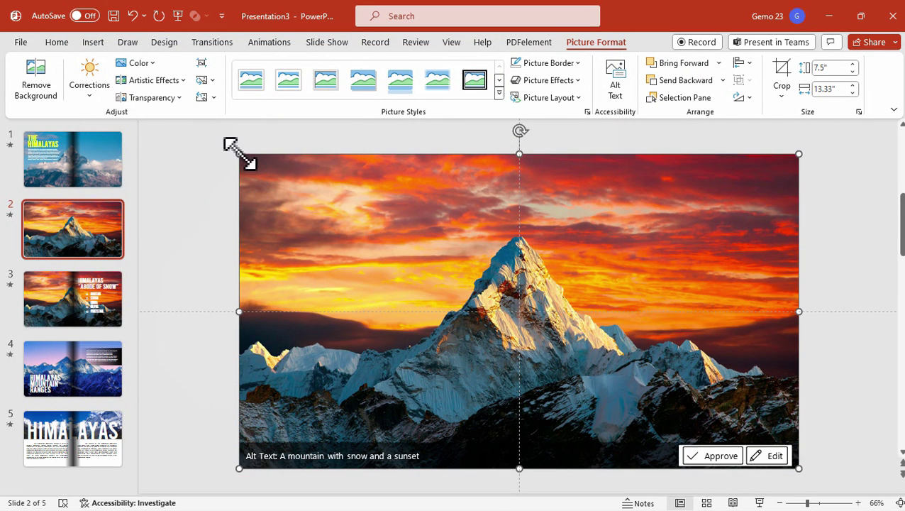
# - Shrink the picture to about 11.51" wide over the rectangle and crop it around the peak to about 4.56" high by 4.4" wide
pyautogui.moveTo(238, 152); pyautogui.dragTo(316, 197)
pyautogui.moveTo(550, 299); pyautogui.dragTo(643, 264)
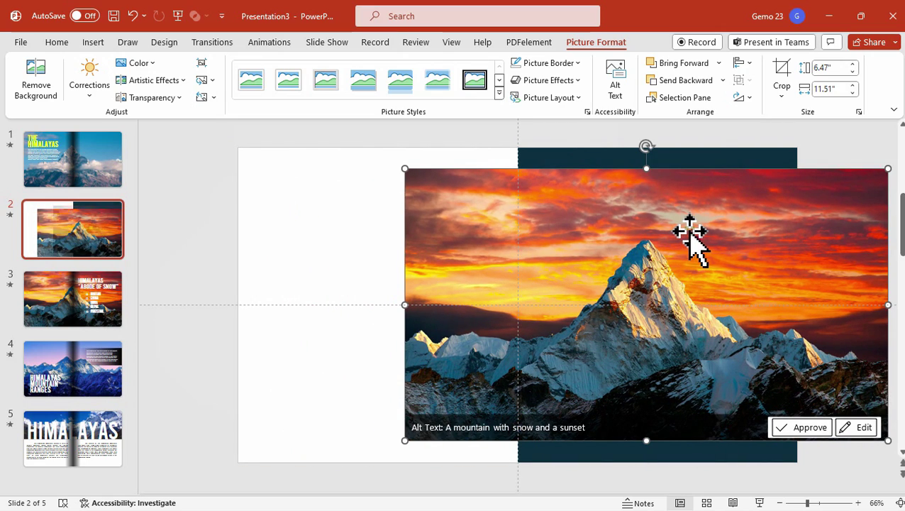
pyautogui.click(785, 75)
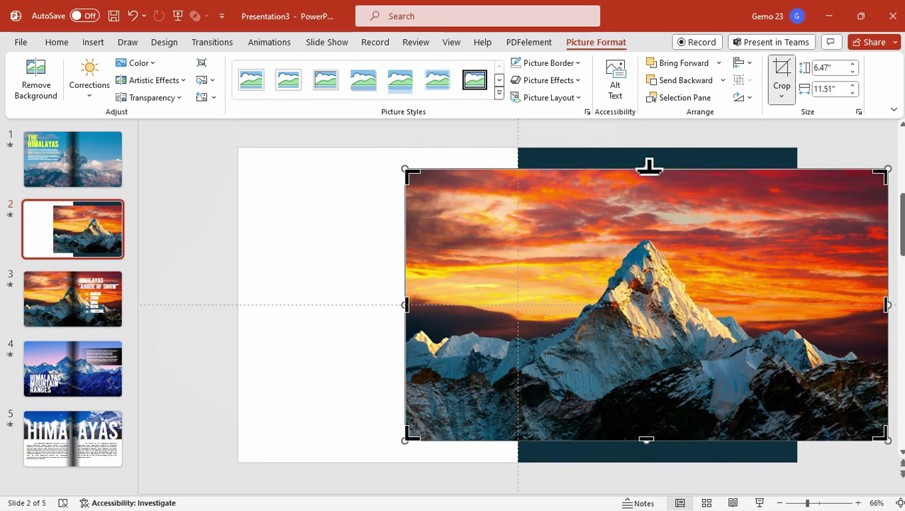
pyautogui.moveTo(876, 178); pyautogui.dragTo(726, 217)
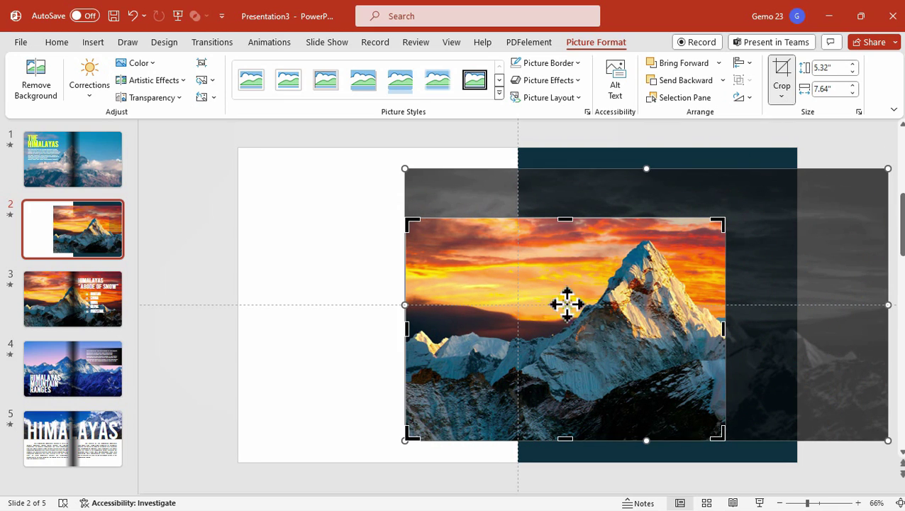
pyautogui.moveTo(407, 439); pyautogui.dragTo(542, 407)
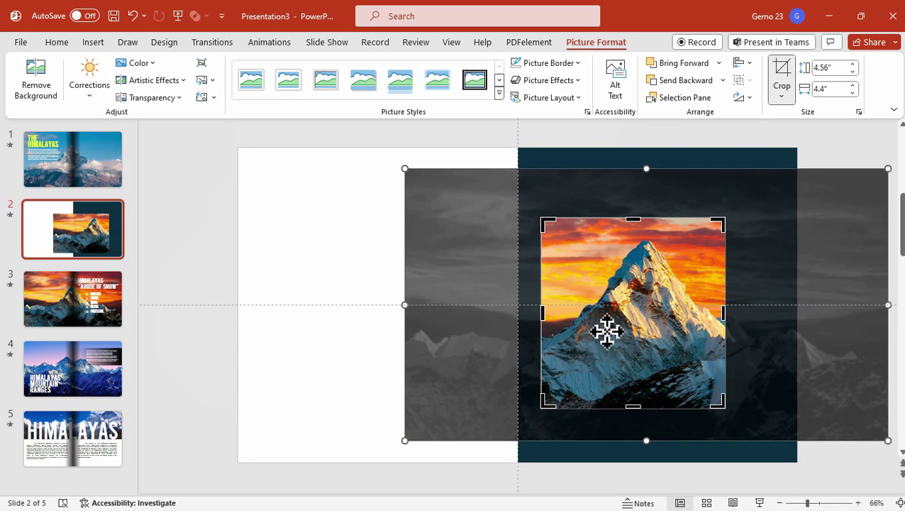
pyautogui.click(747, 168)
# - Enlarge the cropped picture to about 6.04" wide inside the dark rectangle and extend its crop height to about 6.86"
pyautogui.moveTo(643, 282); pyautogui.dragTo(638, 234)
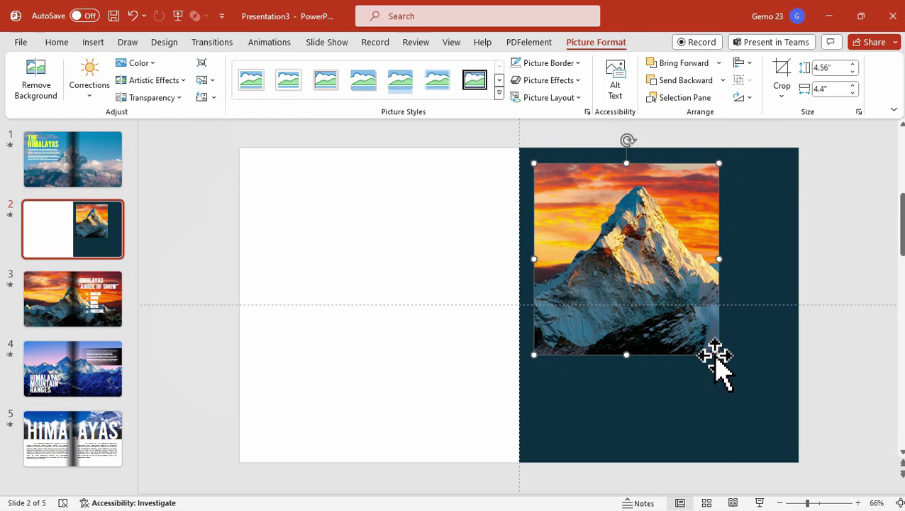
pyautogui.moveTo(717, 354); pyautogui.dragTo(752, 426)
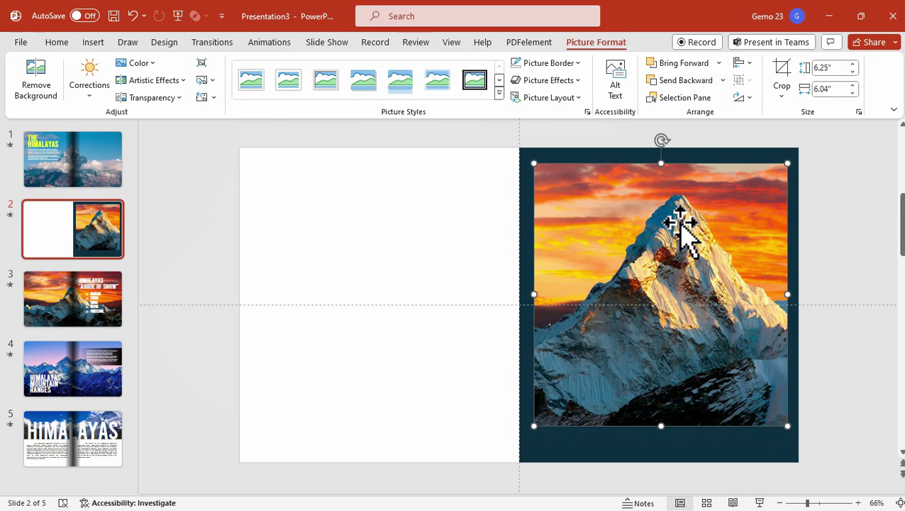
pyautogui.click(781, 88)
pyautogui.moveTo(572, 440)
pyautogui.mouseDown()
pyautogui.moveTo(568, 459)
pyautogui.moveTo(578, 450)
pyautogui.mouseUp()
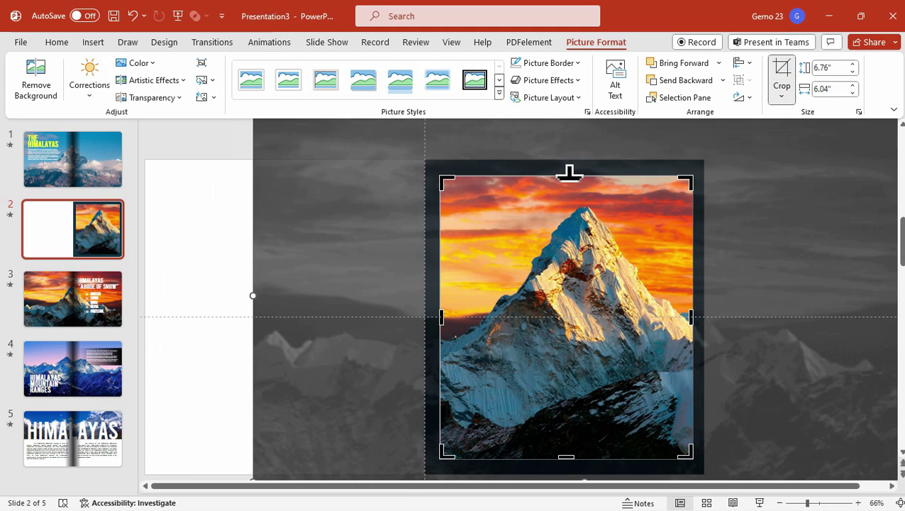
pyautogui.moveTo(569, 172); pyautogui.dragTo(580, 147)
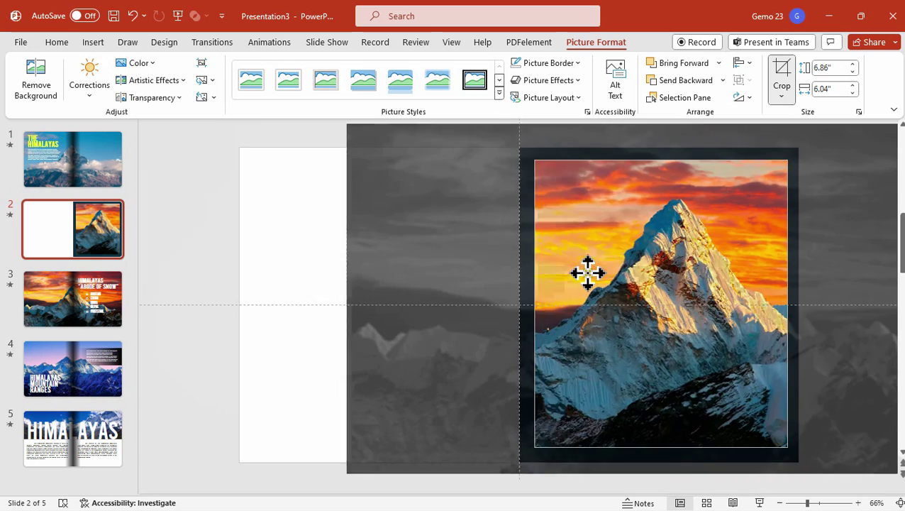
# - Shift the image within its crop frame to centre the peak, and centre the cropped picture on the dark rectangle
pyautogui.moveTo(587, 272); pyautogui.dragTo(671, 293)
pyautogui.keyDown('ctrl'); pyautogui.scroll(-4, 753, 220); pyautogui.keyUp('ctrl')
pyautogui.keyDown('ctrl'); pyautogui.scroll(1, 753, 220); pyautogui.keyUp('ctrl')
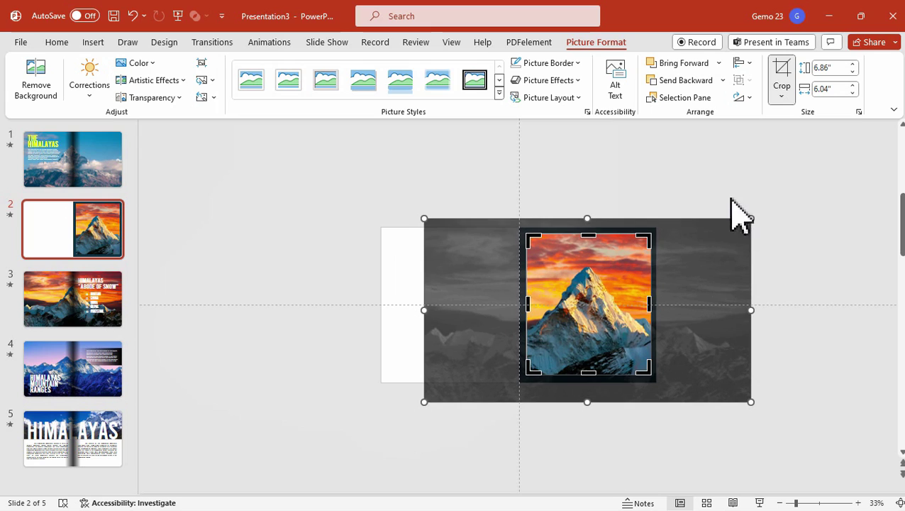
pyautogui.click(759, 185)
pyautogui.keyDown('ctrl'); pyautogui.scroll(3, 744, 236); pyautogui.keyUp('ctrl')
pyautogui.moveTo(687, 242)
pyautogui.mouseDown()
pyautogui.moveTo(684, 227)
pyautogui.moveTo(685, 235)
pyautogui.mouseUp()
pyautogui.click(826, 194)
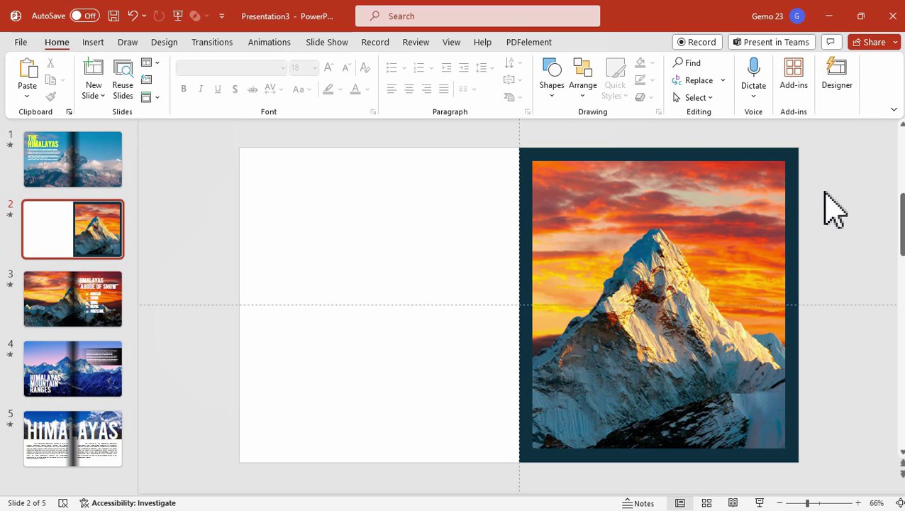
# - Add a text box over the sunset mountain picture on slide 2 reading "THE HIMALAYAS" on two lines
pyautogui.click(97, 41)
pyautogui.click(656, 89)
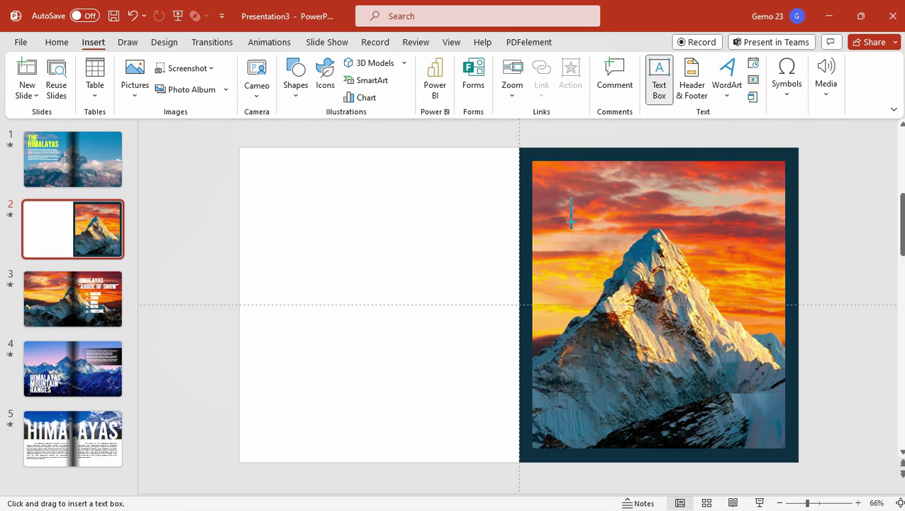
pyautogui.moveTo(654, 259); pyautogui.dragTo(748, 268)
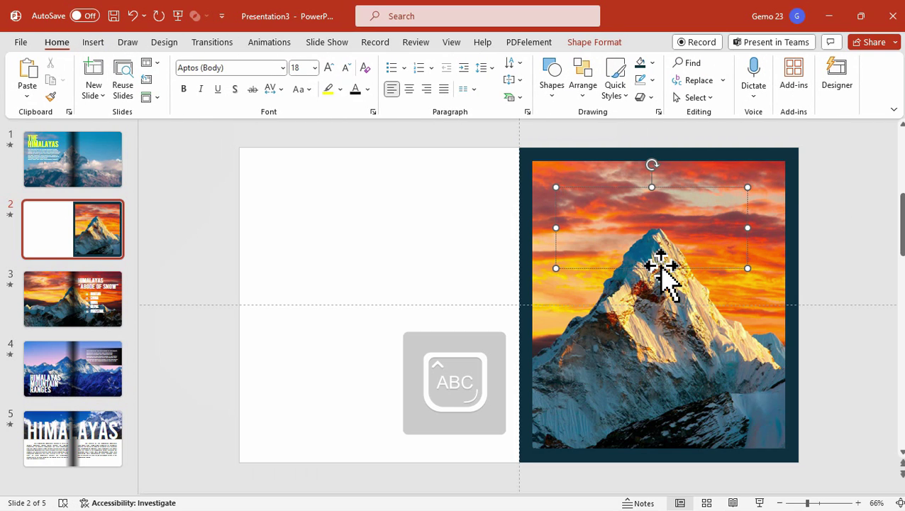
pyautogui.write('THE')
pyautogui.press('Return')
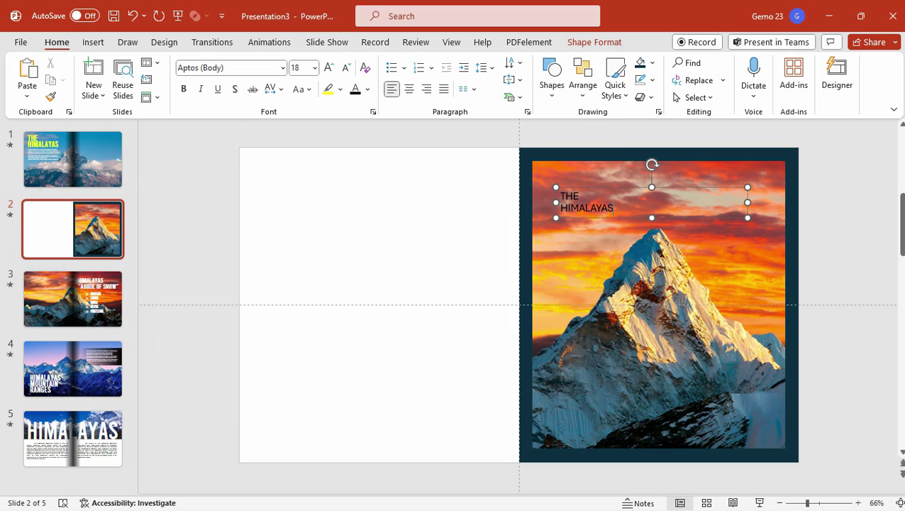
# - Format the "THE HIMALAYAS" title in the Bebas font at size 96
pyautogui.click(273, 68)
pyautogui.write('Be')
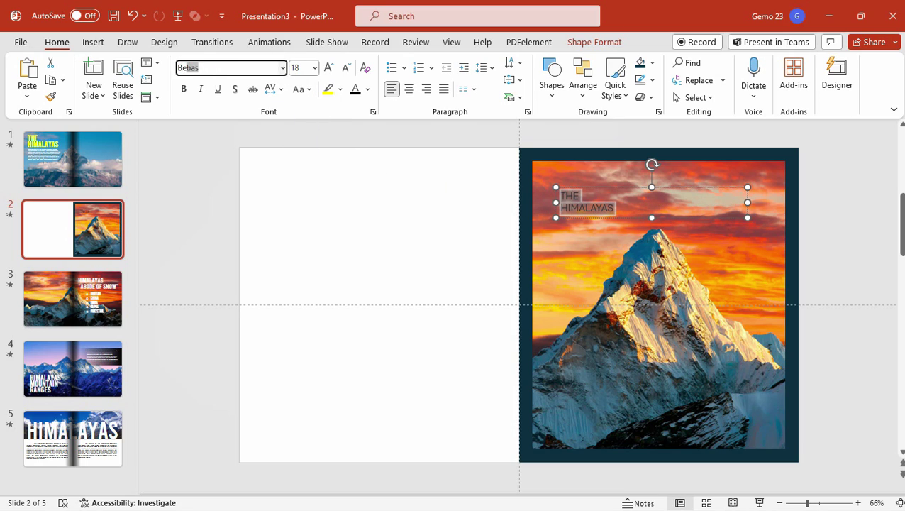
pyautogui.write('ba')
pyautogui.press('Return')
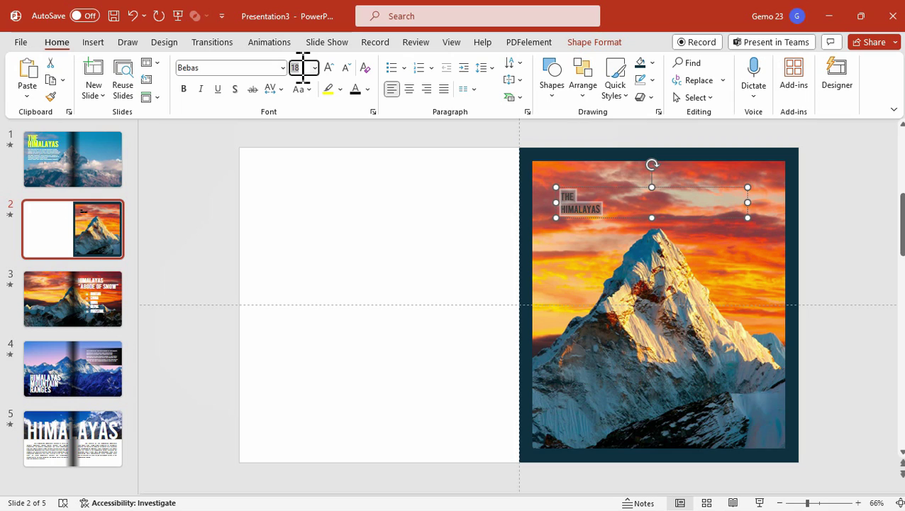
pyautogui.write('96')
pyautogui.press('Return')
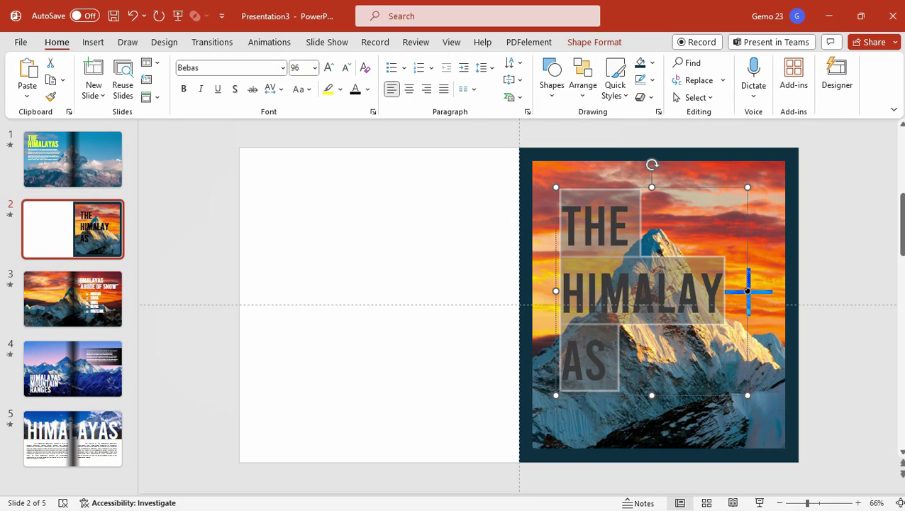
# - Widen the title's text box, centre its text, colour it white and position it over the upper part of the picture
pyautogui.moveTo(748, 293); pyautogui.dragTo(814, 294)
pyautogui.click(410, 89)
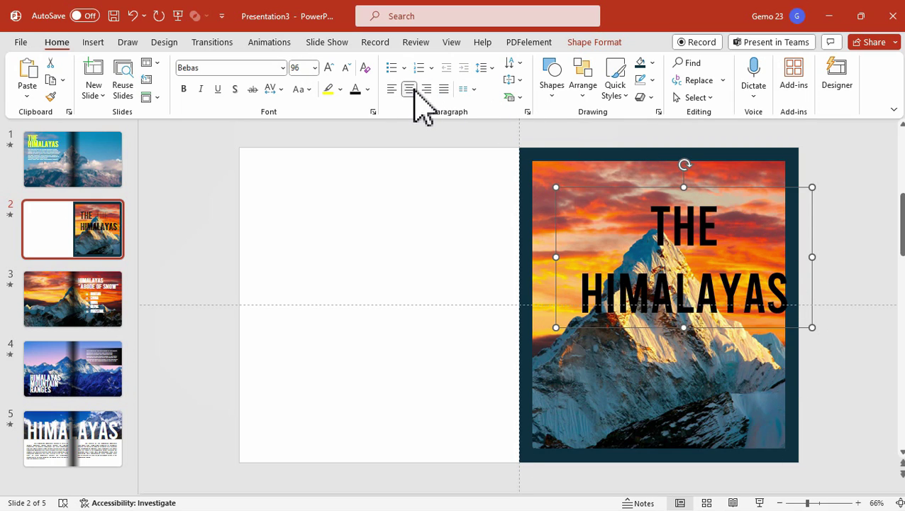
pyautogui.click(368, 89)
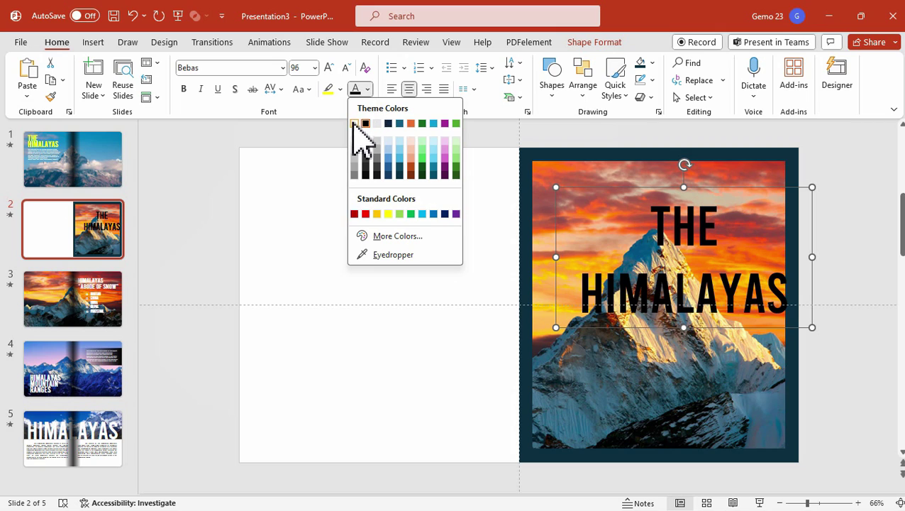
pyautogui.click(354, 123)
pyautogui.moveTo(721, 185); pyautogui.dragTo(700, 175)
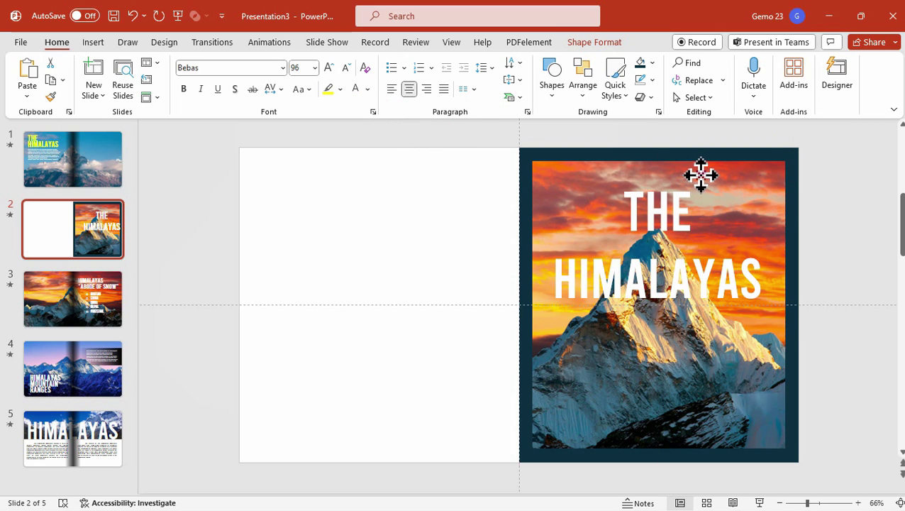
# - Set the title's line spacing to Exactly 70 pt and reposition the text box across the mountain's peak
pyautogui.moveTo(633, 202); pyautogui.dragTo(765, 285)
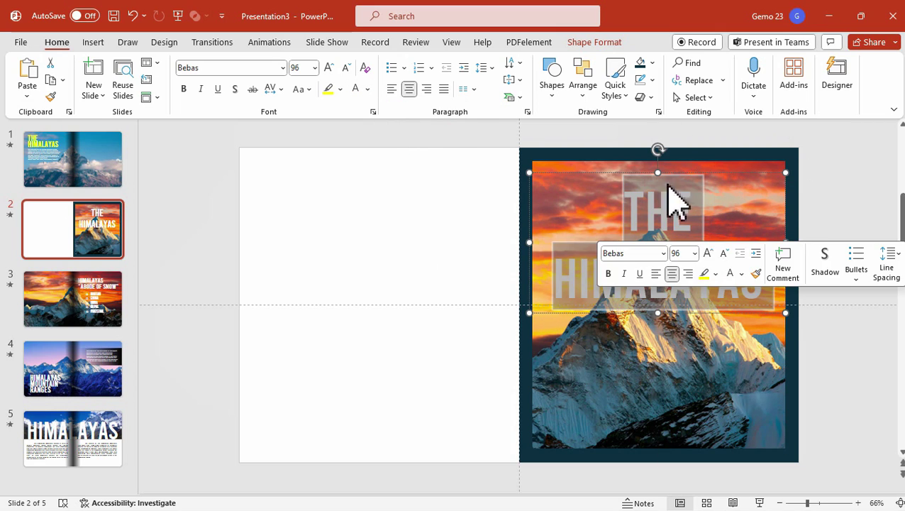
pyautogui.click(484, 68)
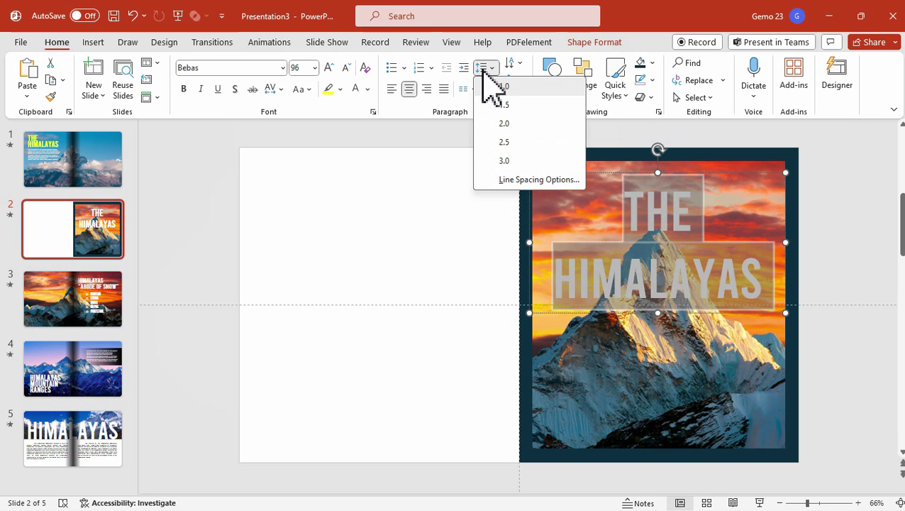
pyautogui.click(544, 179)
pyautogui.moveTo(508, 154); pyautogui.dragTo(417, 149)
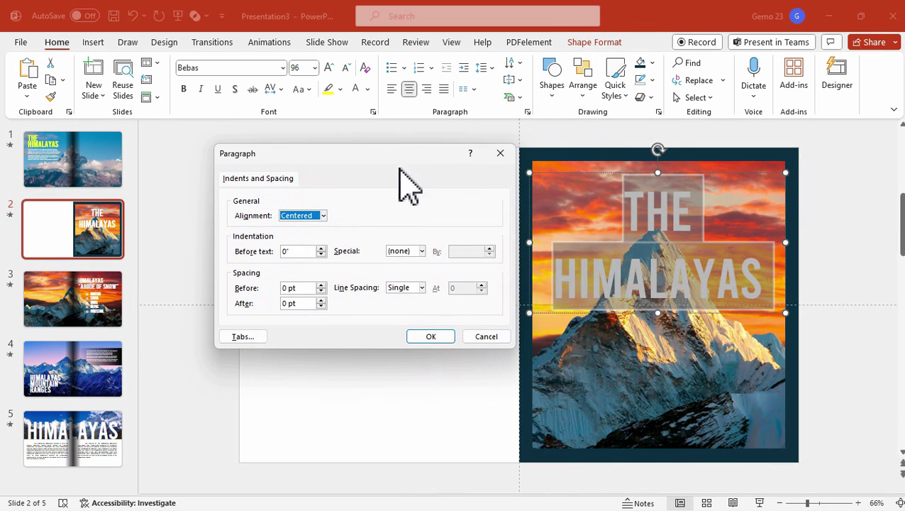
pyautogui.click(418, 288)
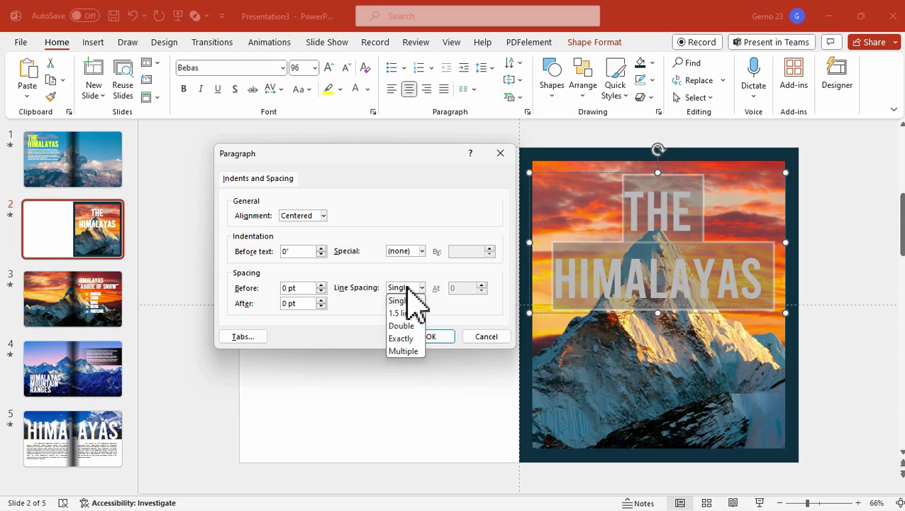
pyautogui.click(395, 339)
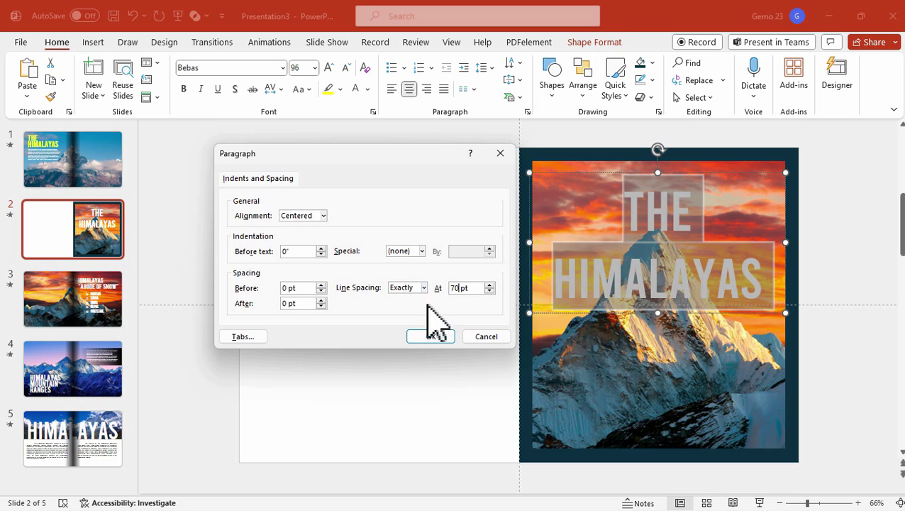
pyautogui.click(445, 336)
pyautogui.moveTo(714, 182); pyautogui.dragTo(719, 198)
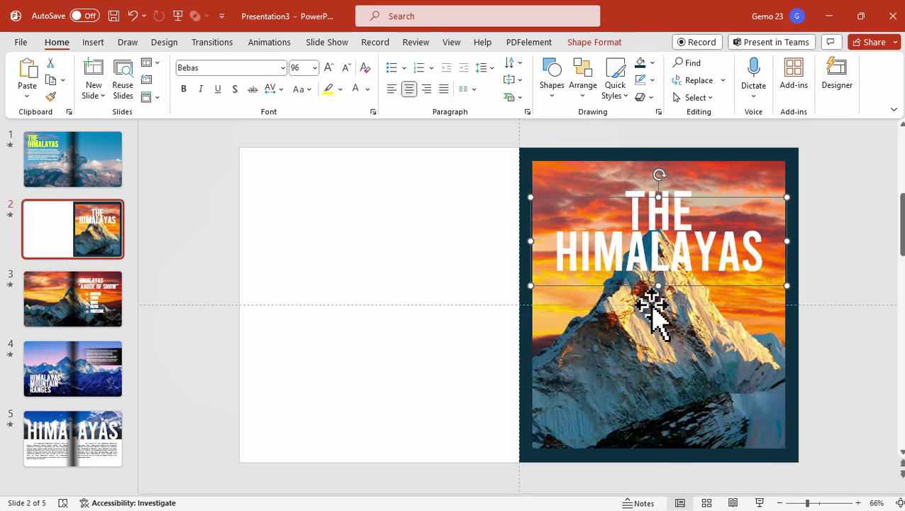
pyautogui.click(843, 283)
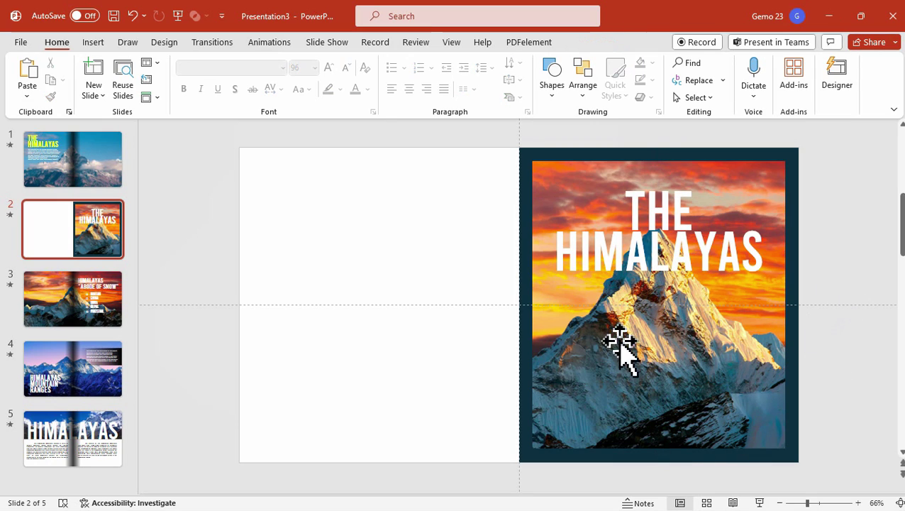
# - Duplicate the cropped mountain picture and align the copy exactly over the original, covering the title
pyautogui.click(631, 355)
pyautogui.rightClick(641, 363)
pyautogui.click(683, 82)
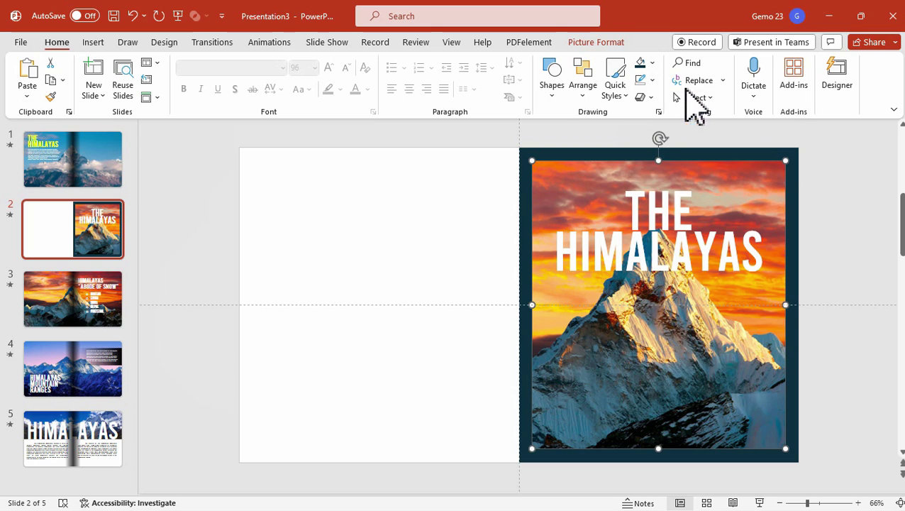
pyautogui.click(834, 179)
pyautogui.hotkey('ctrl', 'v')
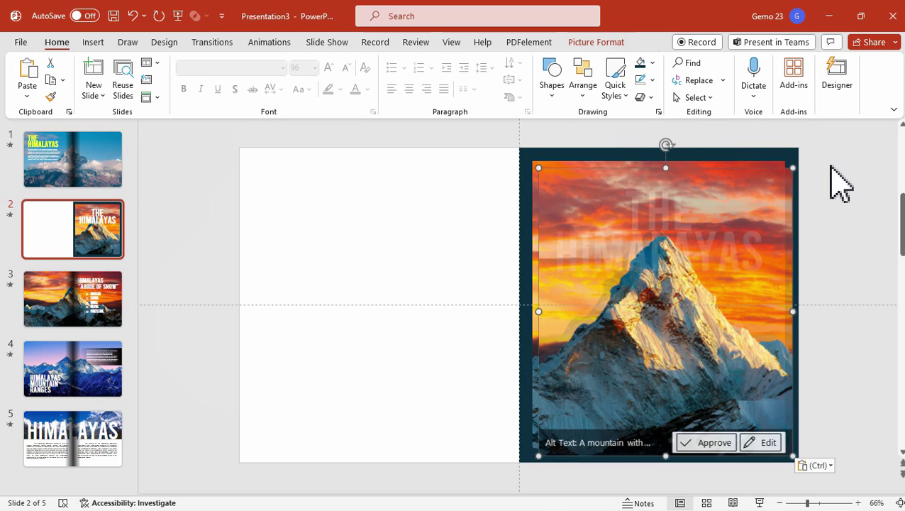
pyautogui.moveTo(707, 230); pyautogui.dragTo(657, 231)
pyautogui.scroll(5, 658, 234)
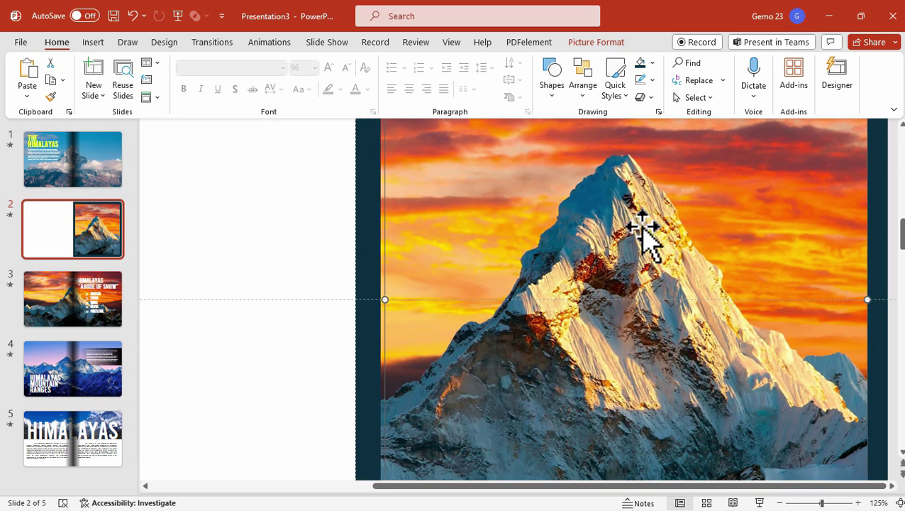
pyautogui.scroll(-5, 539, 184)
pyautogui.moveTo(607, 188)
pyautogui.mouseDown()
pyautogui.moveTo(609, 204)
pyautogui.moveTo(612, 181)
pyautogui.mouseUp()
pyautogui.moveTo(656, 210); pyautogui.dragTo(665, 193)
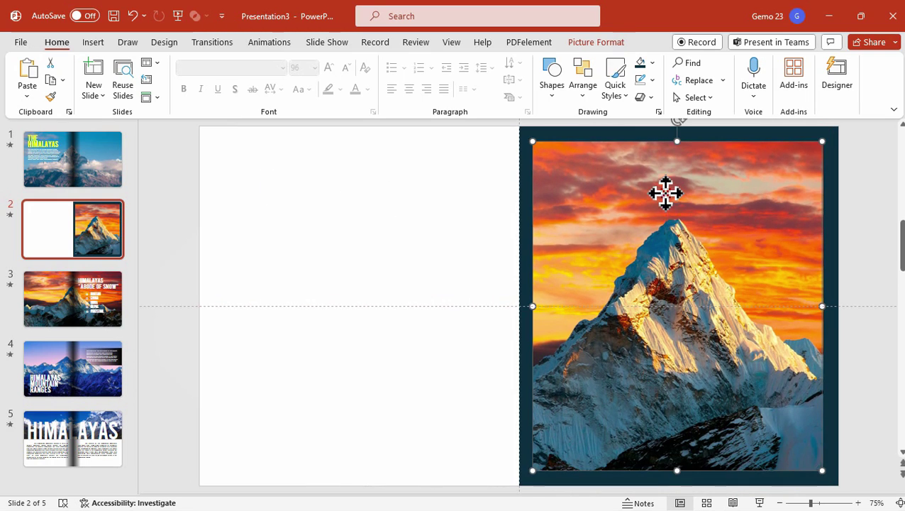
# - Start removing the duplicate picture's background, marking the mountain's lower slopes and foreground rocks as areas to keep
pyautogui.click(590, 42)
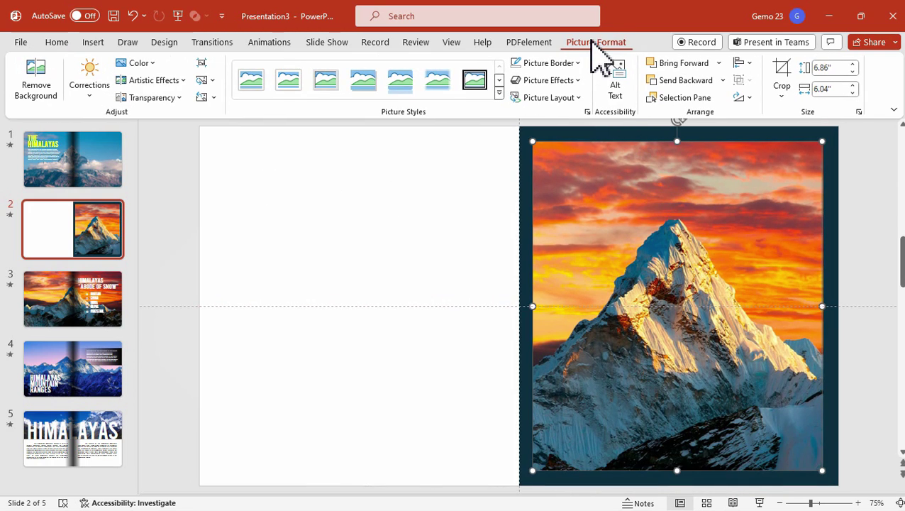
pyautogui.click(34, 81)
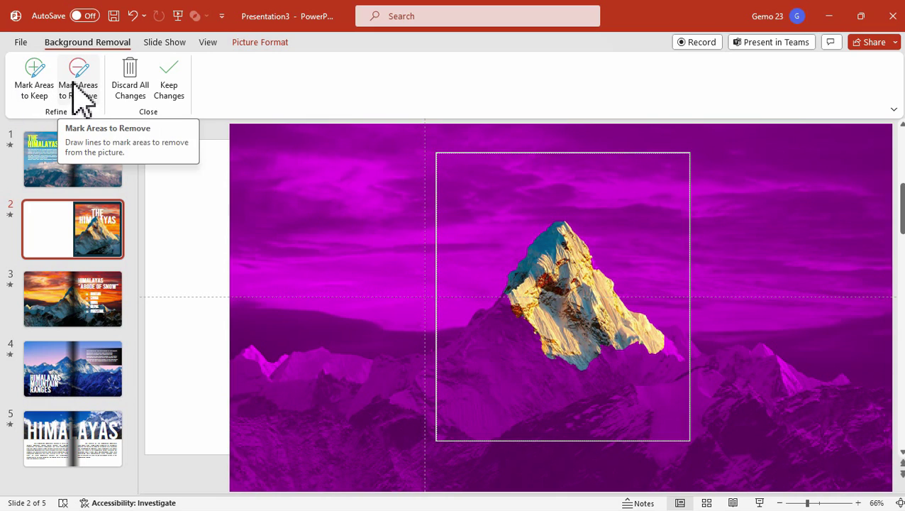
pyautogui.click(39, 79)
pyautogui.moveTo(509, 318)
pyautogui.mouseDown()
pyautogui.moveTo(534, 424)
pyautogui.moveTo(652, 353)
pyautogui.moveTo(484, 374)
pyautogui.mouseUp()
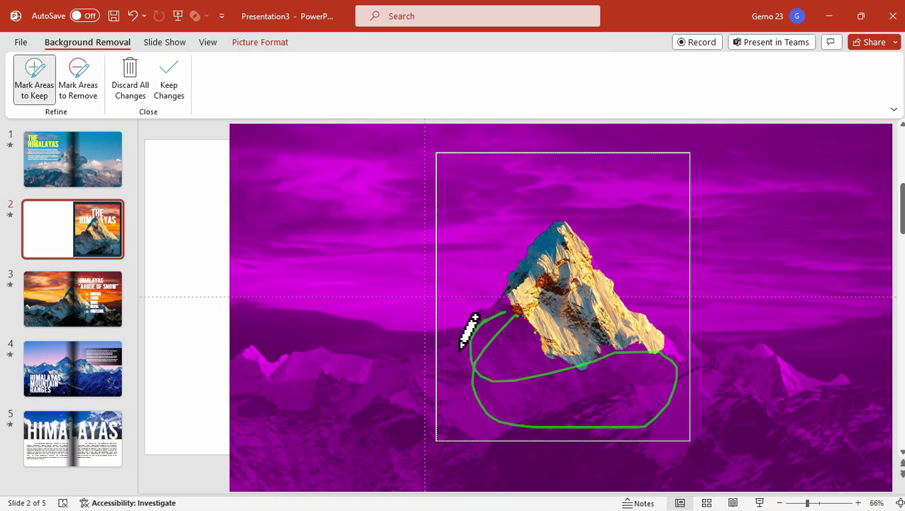
pyautogui.moveTo(445, 420); pyautogui.dragTo(608, 424)
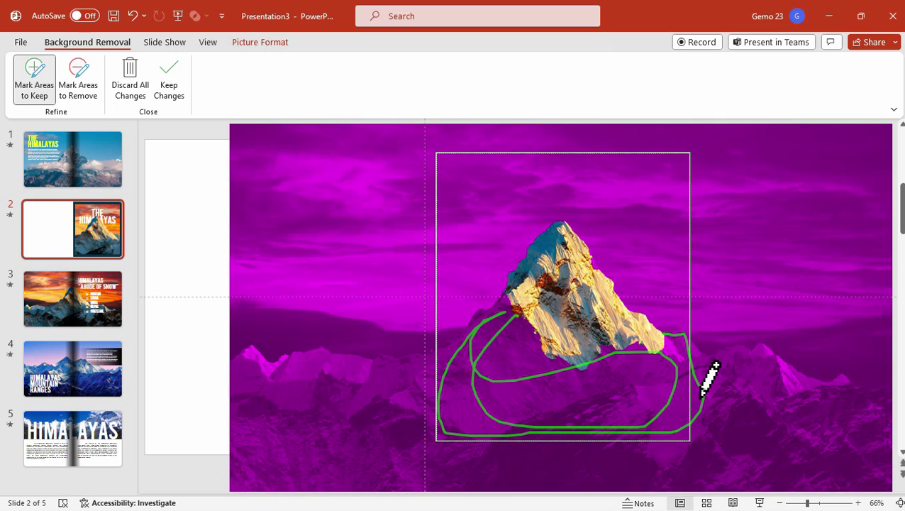
pyautogui.moveTo(701, 395); pyautogui.dragTo(702, 394)
pyautogui.moveTo(436, 378); pyautogui.dragTo(506, 413)
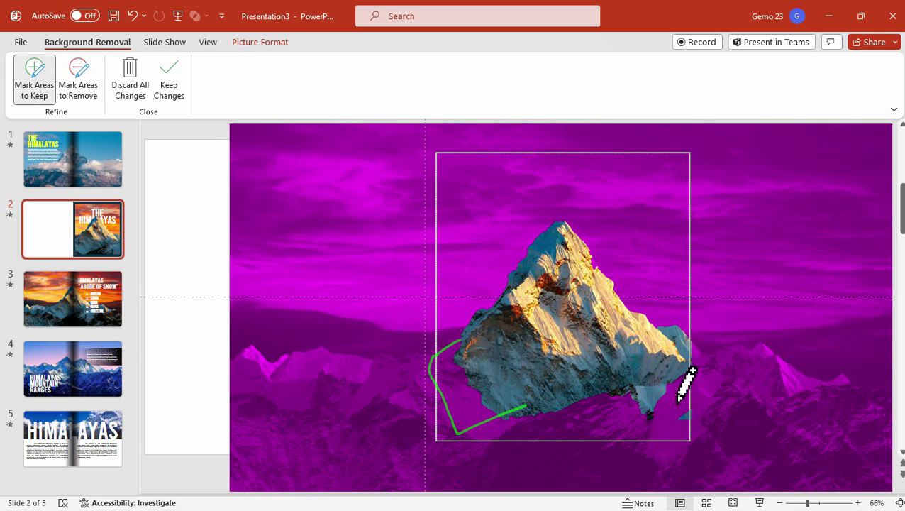
pyautogui.moveTo(679, 399); pyautogui.dragTo(677, 388)
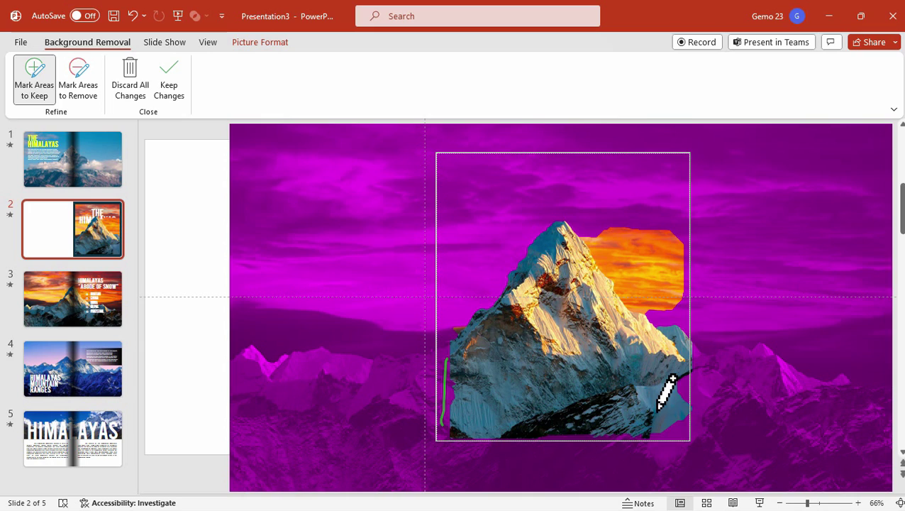
pyautogui.moveTo(657, 410); pyautogui.dragTo(663, 405)
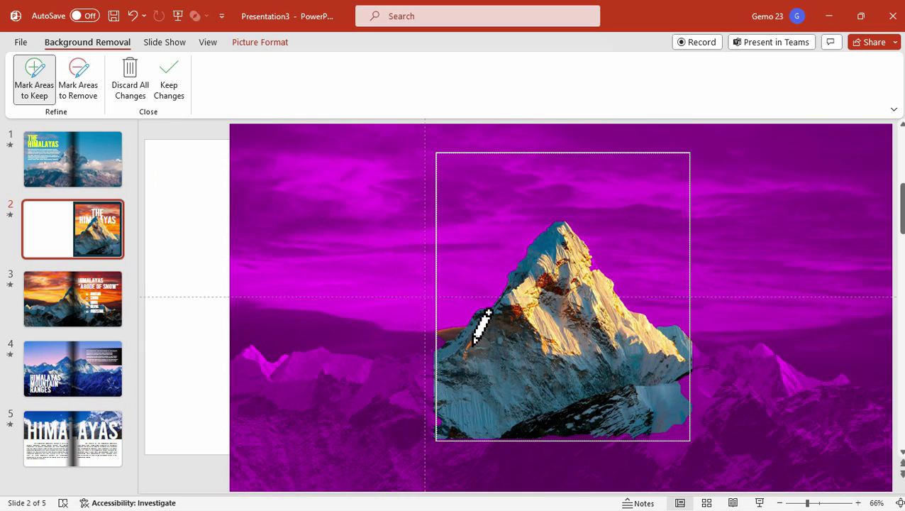
# - Refine the mountain cutout by marking the leftover sky beside the left slope for removal and the missing right ridge edge to keep
pyautogui.keyDown('ctrl'); pyautogui.scroll(1, 424, 309); pyautogui.keyUp('ctrl')
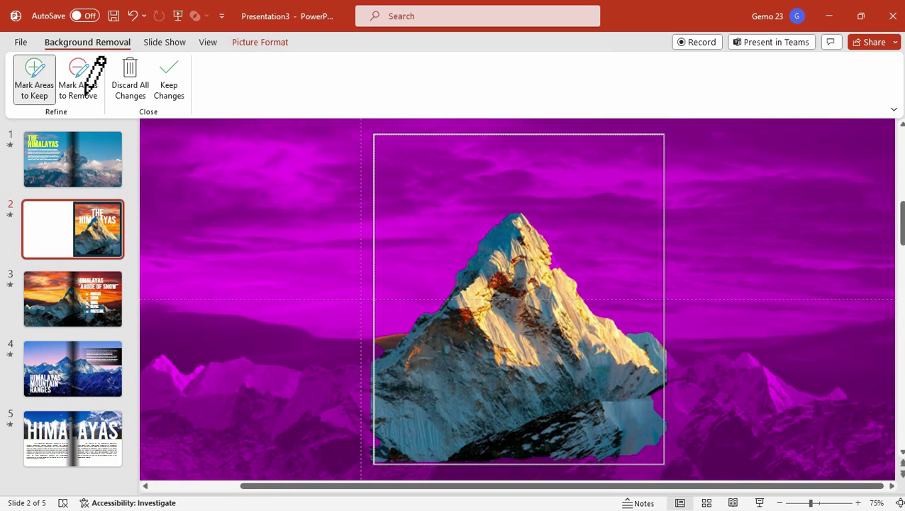
pyautogui.click(79, 78)
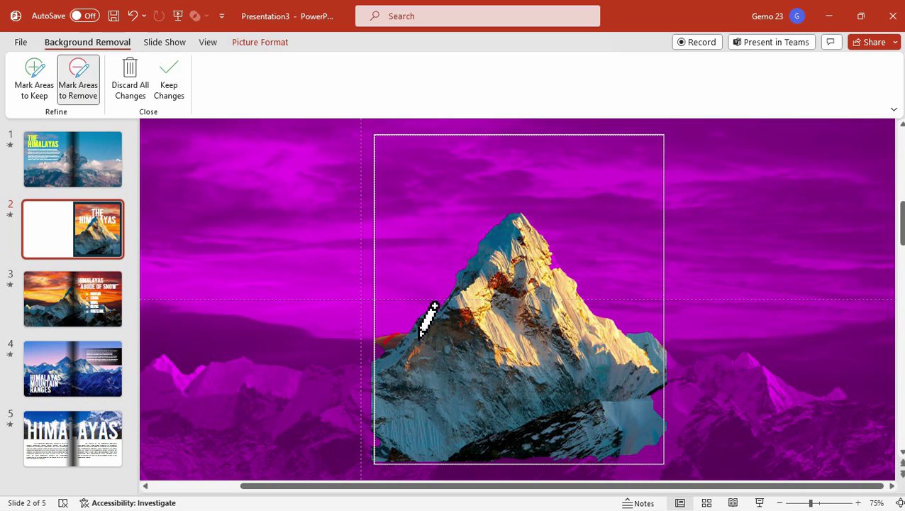
pyautogui.click(39, 85)
pyautogui.keyDown('ctrl'); pyautogui.scroll(6, 656, 246); pyautogui.keyUp('ctrl')
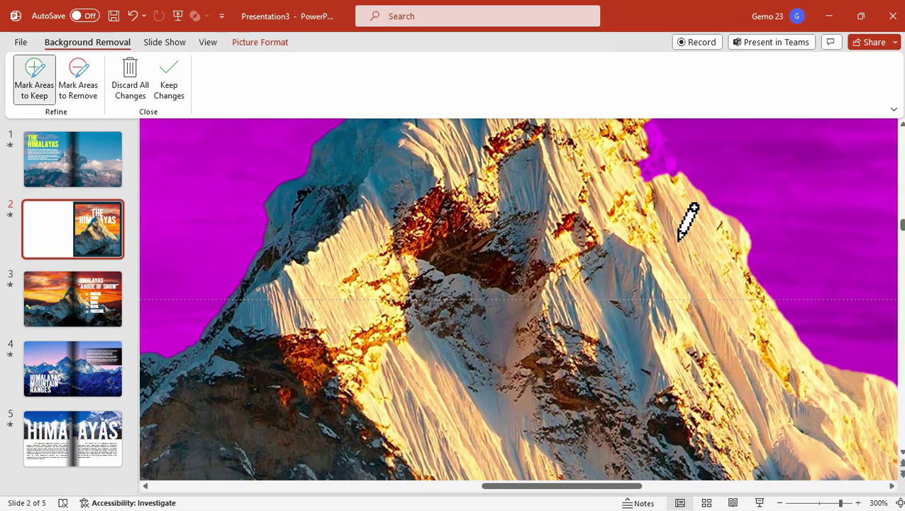
pyautogui.scroll(2, 661, 213)
pyautogui.moveTo(635, 205); pyautogui.dragTo(668, 258)
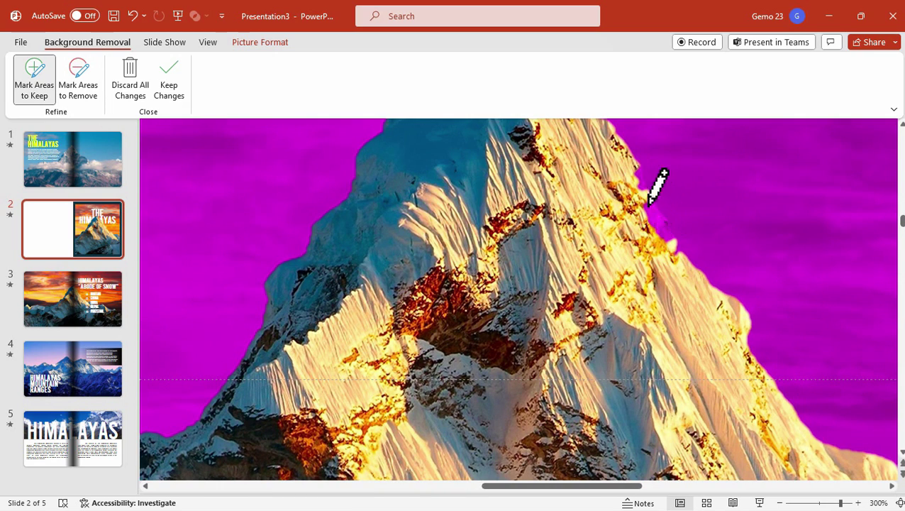
pyautogui.moveTo(648, 204); pyautogui.dragTo(667, 250)
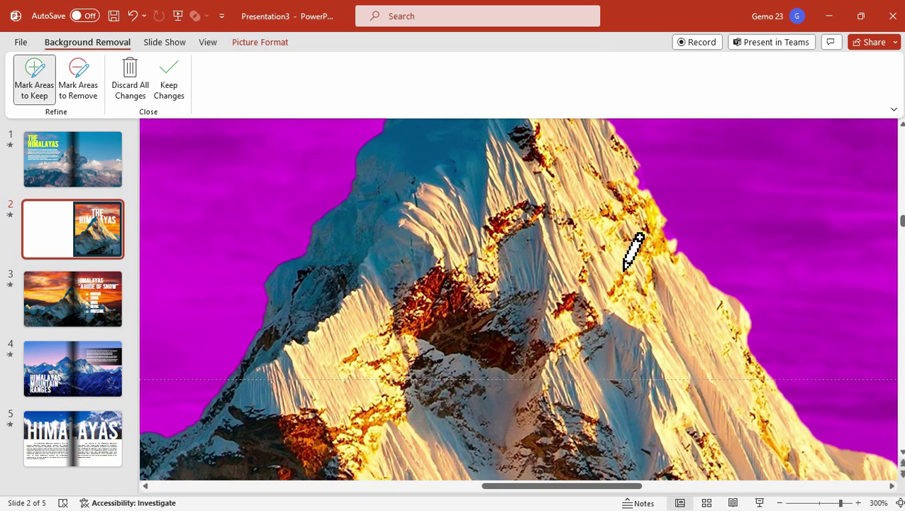
pyautogui.scroll(-5, 582, 276)
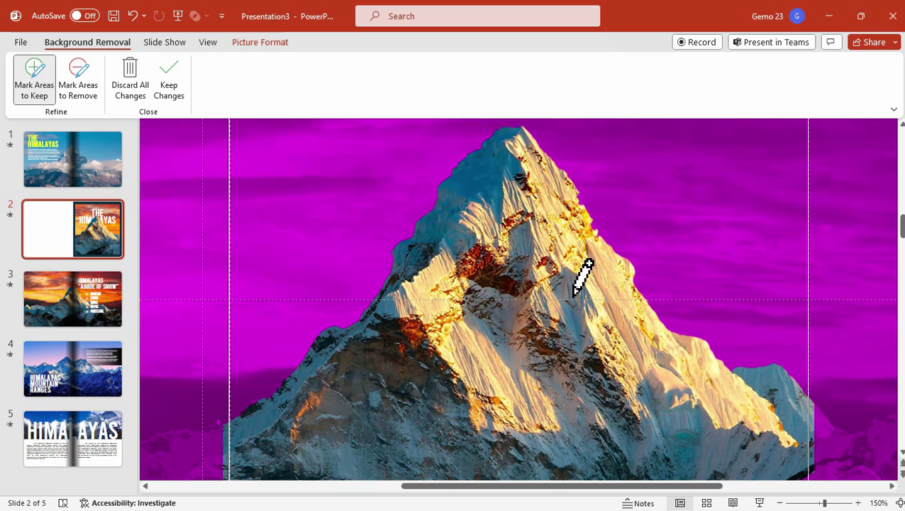
pyautogui.scroll(-3, 484, 313)
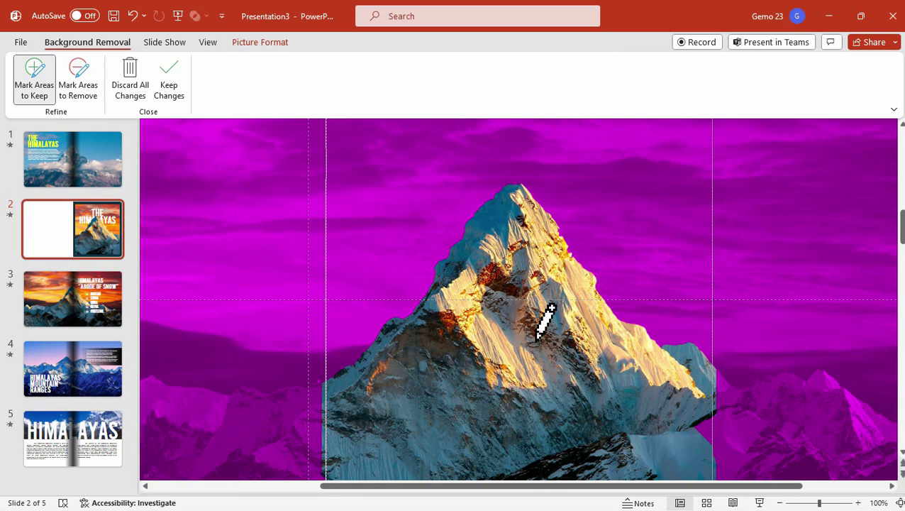
pyautogui.scroll(-3, 551, 325)
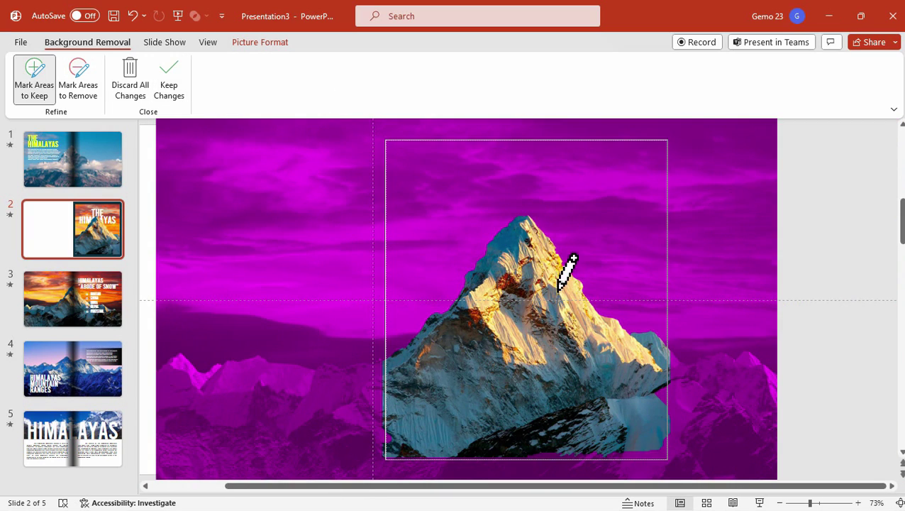
# - Keep the background removal changes and align the cut-out mountain with the original picture beneath the title
pyautogui.click(177, 89)
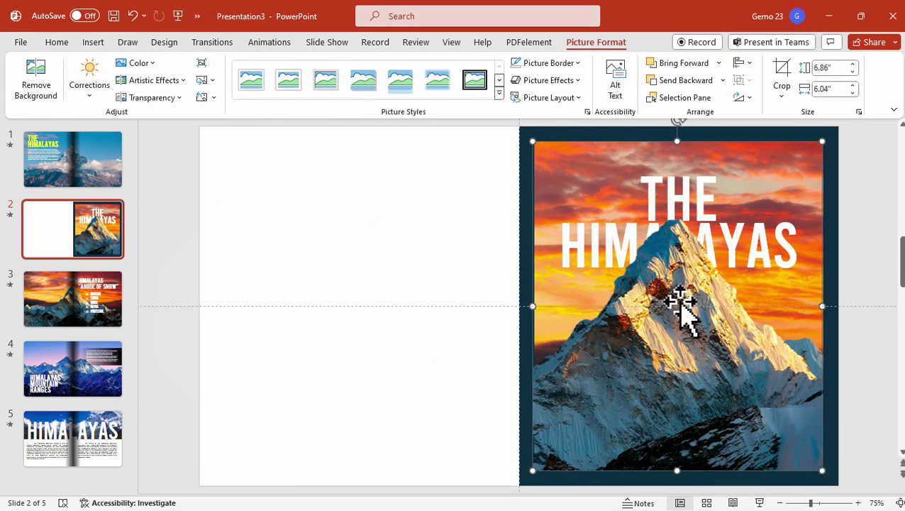
pyautogui.click(313, 246)
pyautogui.click(686, 357)
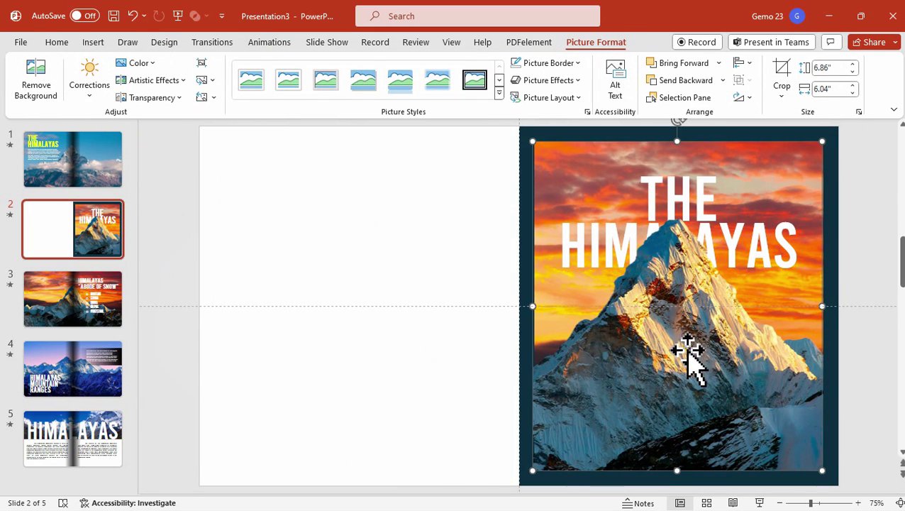
pyautogui.moveTo(687, 357); pyautogui.dragTo(686, 331)
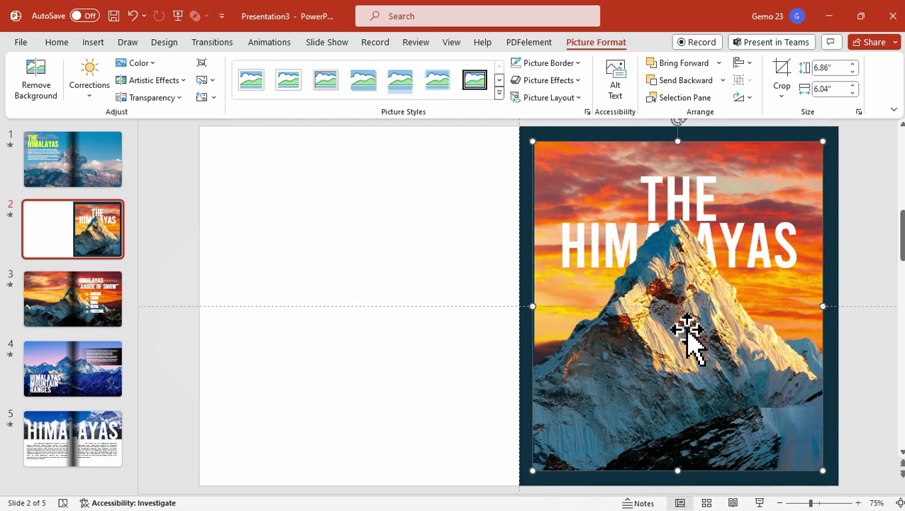
pyautogui.click(875, 246)
pyautogui.click(734, 191)
pyautogui.click(879, 238)
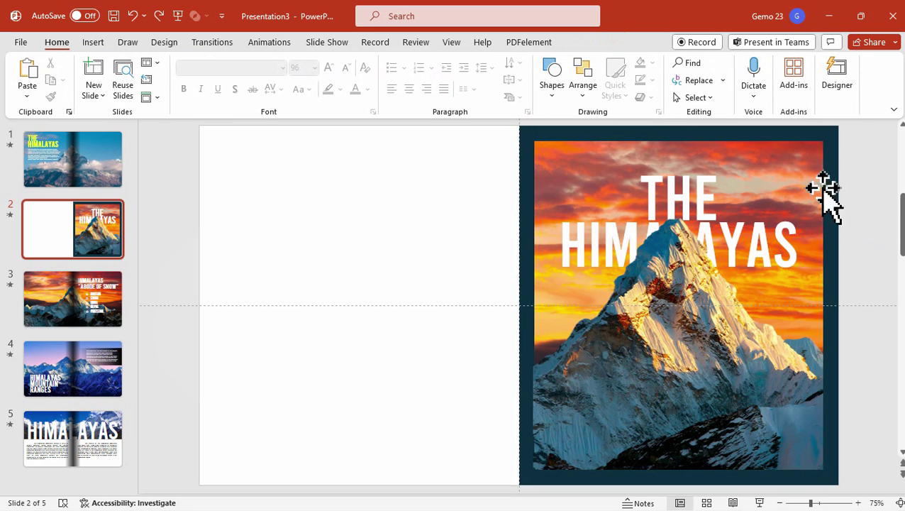
# - Select the title text box from the slide's object list and nudge it upward so the peak overlaps only the lower part of HIMALAYAS
pyautogui.click(583, 79)
pyautogui.click(624, 345)
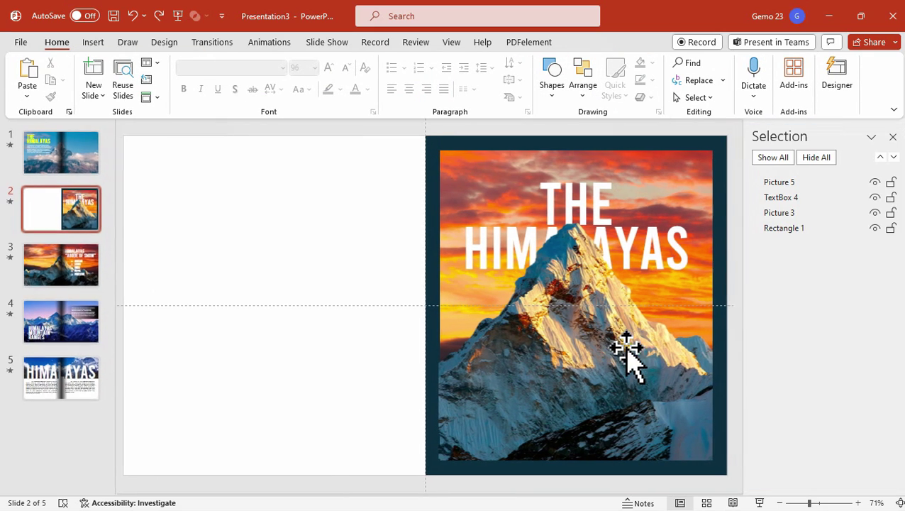
pyautogui.click(780, 197)
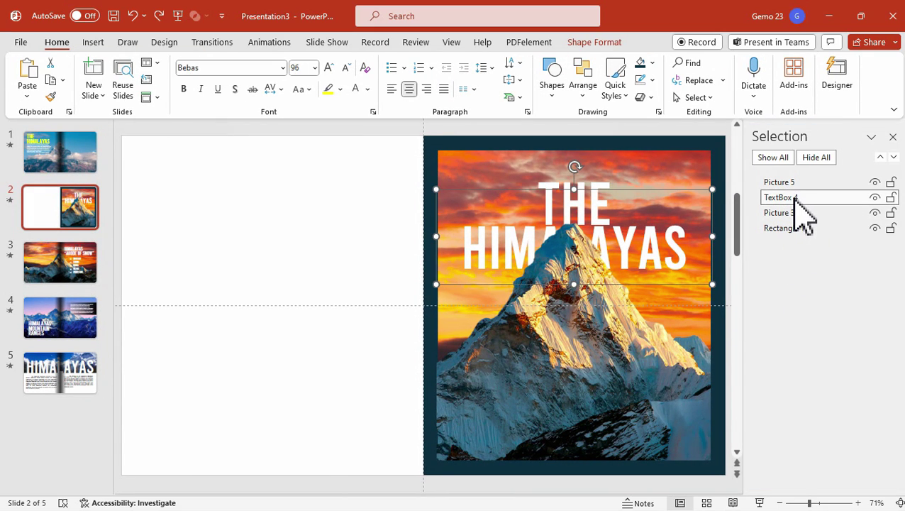
pyautogui.press('Up')
pyautogui.press('Up')
pyautogui.press('Up')
pyautogui.press('Up')
pyautogui.press('Up')
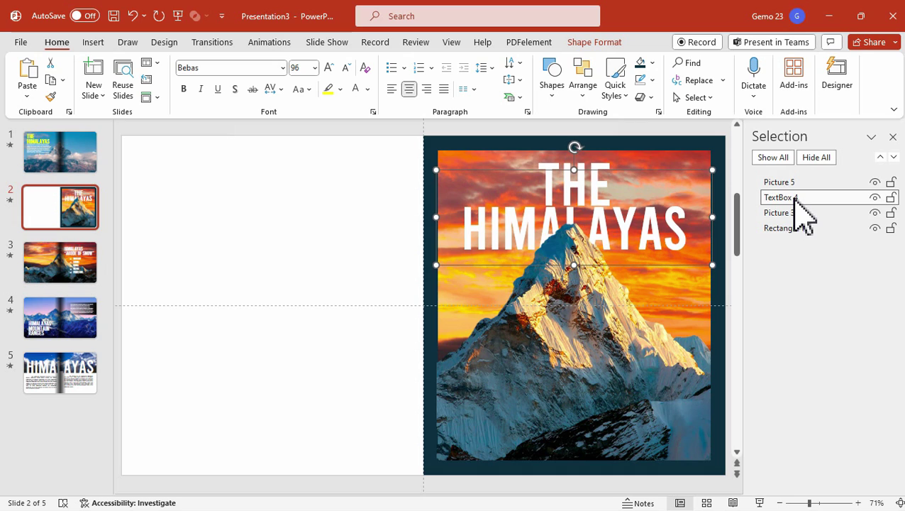
pyautogui.click(893, 136)
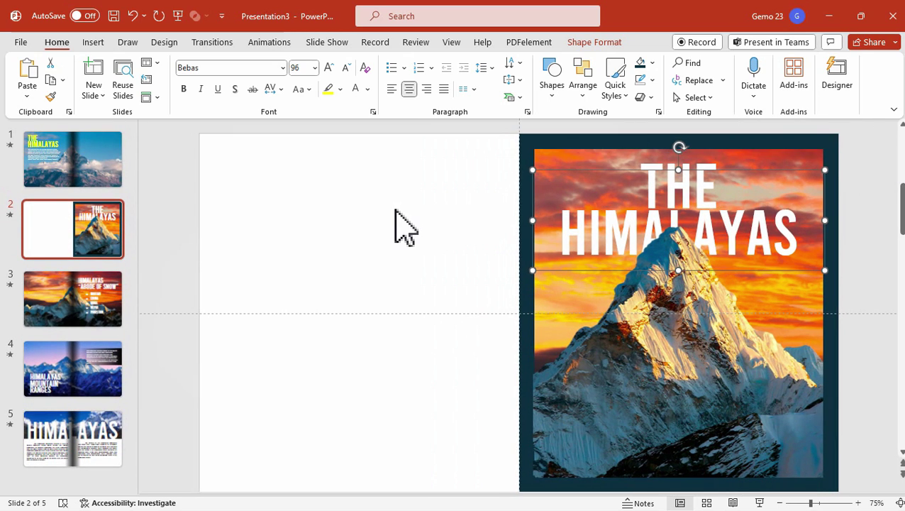
# - Add a text box reading "THE ABODE OF SNOW" across the lower slopes of the mountain picture
pyautogui.click(395, 210)
pyautogui.click(88, 44)
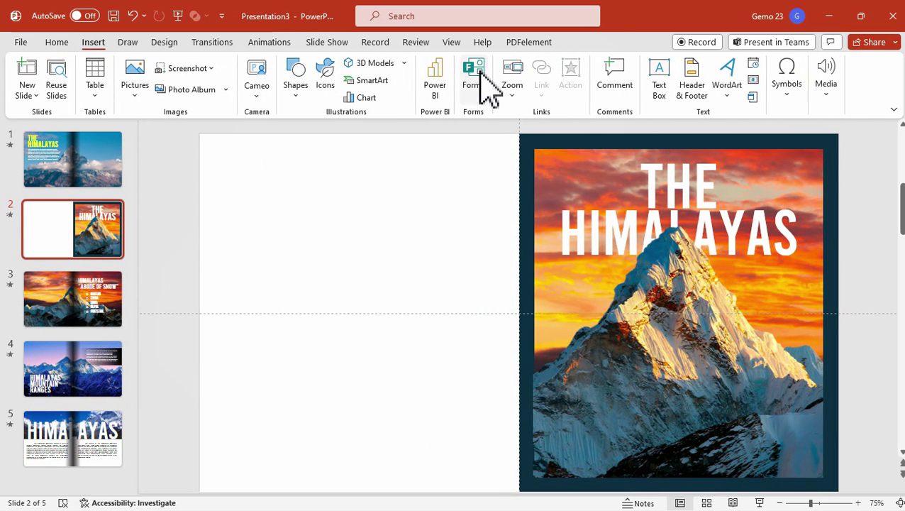
pyautogui.click(659, 84)
pyautogui.moveTo(556, 410)
pyautogui.mouseDown()
pyautogui.moveTo(776, 477)
pyautogui.moveTo(807, 456)
pyautogui.mouseUp()
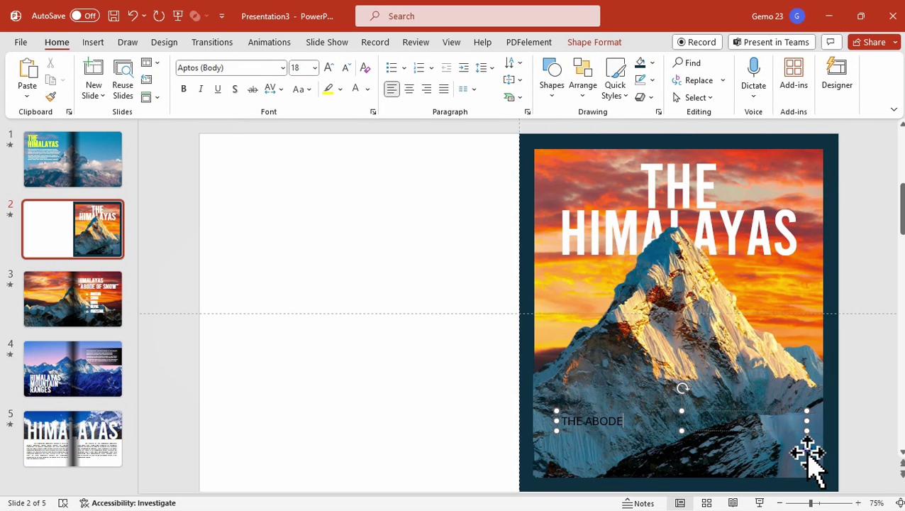
# - Format the "THE ABODE OF SNOW" subtitle in the Bebas font, golden yellow, at 44 pt
pyautogui.hotkey('ctrl', 'a')
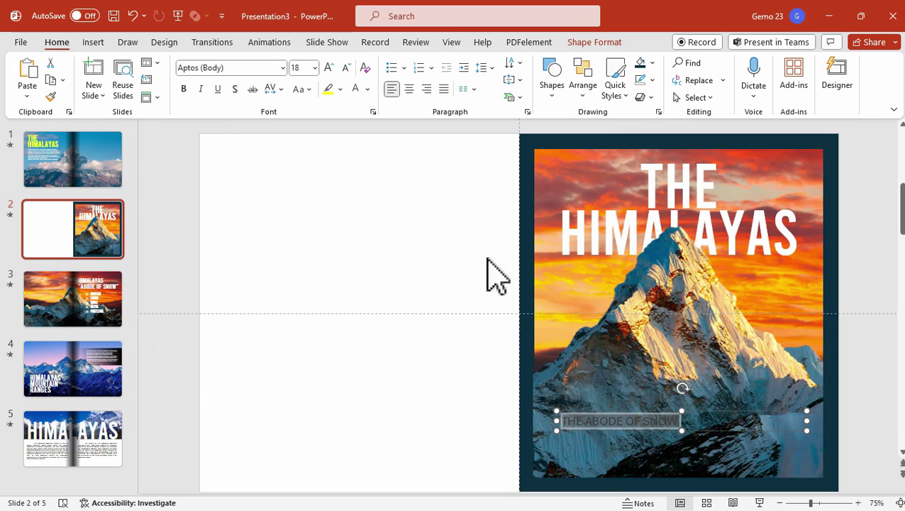
pyautogui.click(283, 68)
pyautogui.click(239, 164)
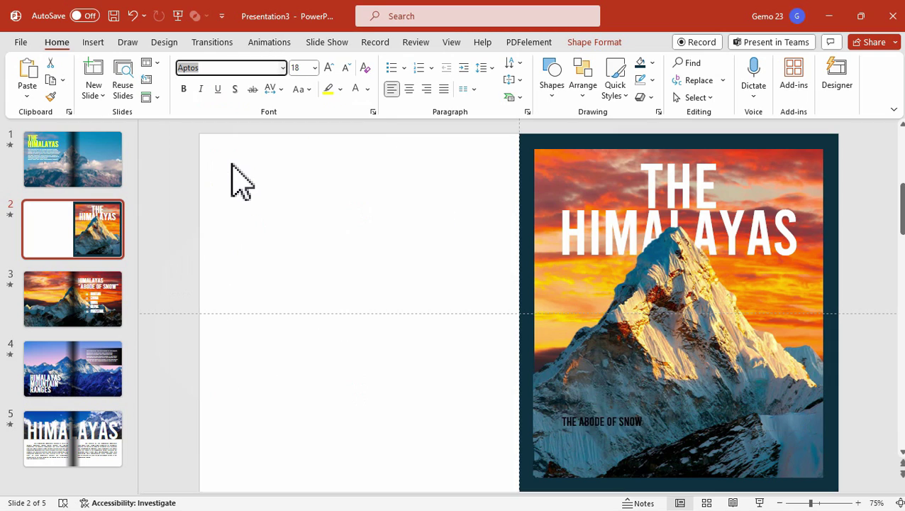
pyautogui.click(367, 90)
pyautogui.click(378, 213)
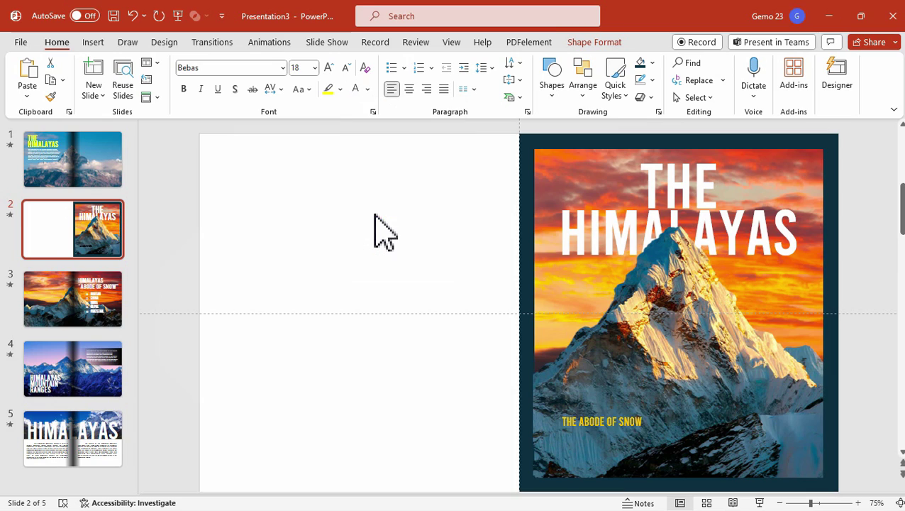
pyautogui.click(327, 68)
pyautogui.click(327, 68)
pyautogui.click(327, 69)
pyautogui.click(327, 68)
pyautogui.click(327, 68)
pyautogui.click(327, 68)
pyautogui.click(327, 68)
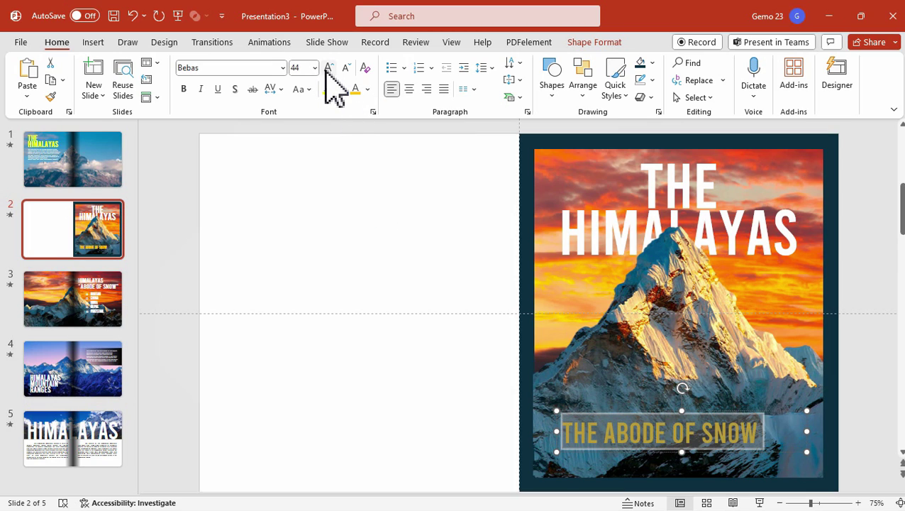
# - Center the subtitle's text without italics and move its box down to the lower edge of the picture
pyautogui.click(203, 90)
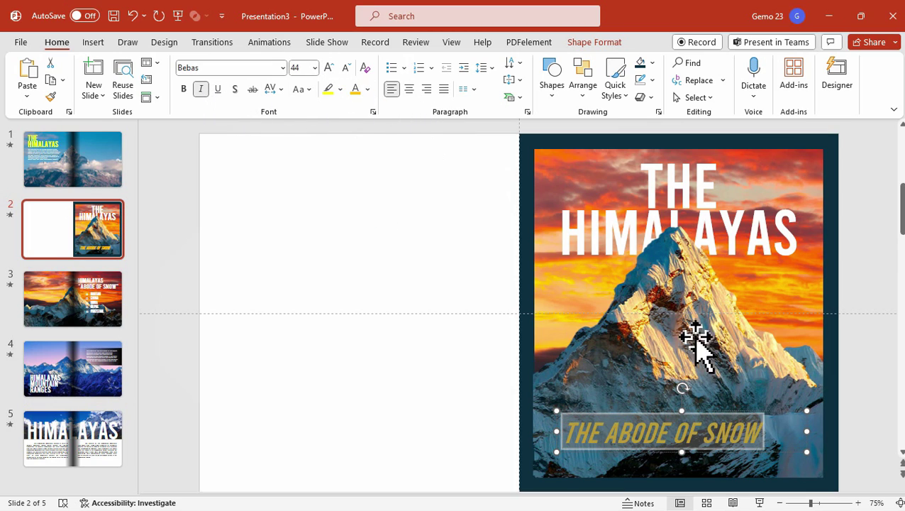
pyautogui.click(409, 89)
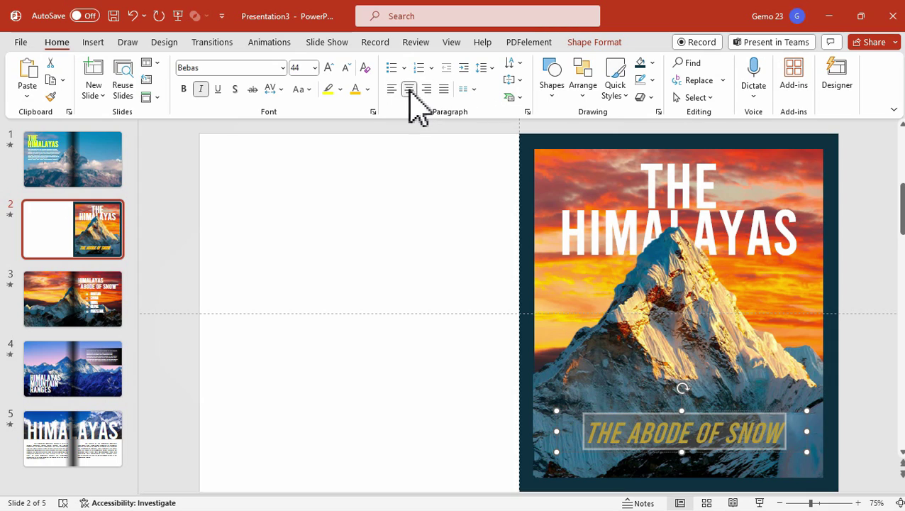
pyautogui.click(201, 91)
pyautogui.moveTo(706, 415); pyautogui.dragTo(703, 438)
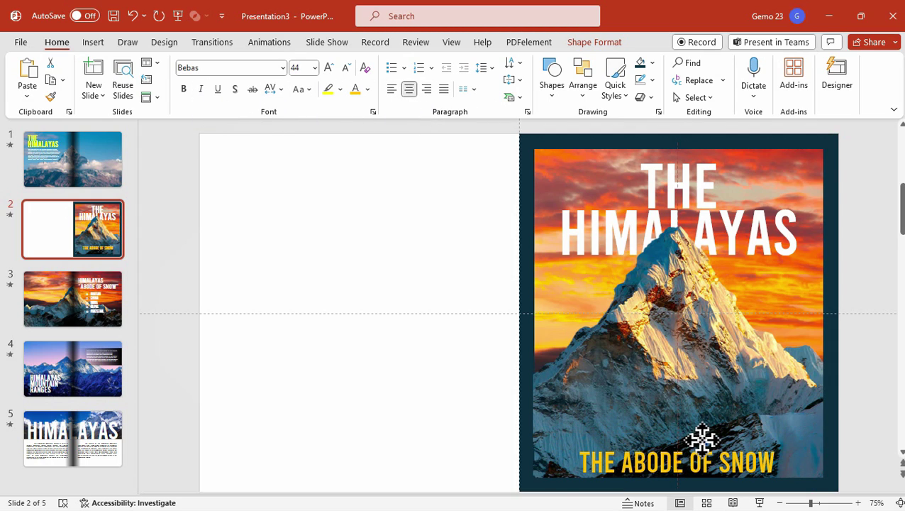
# - Apply an outer bottom-offset shadow to the dark blue rectangle framing the mountain picture
pyautogui.click(574, 146)
pyautogui.click(593, 44)
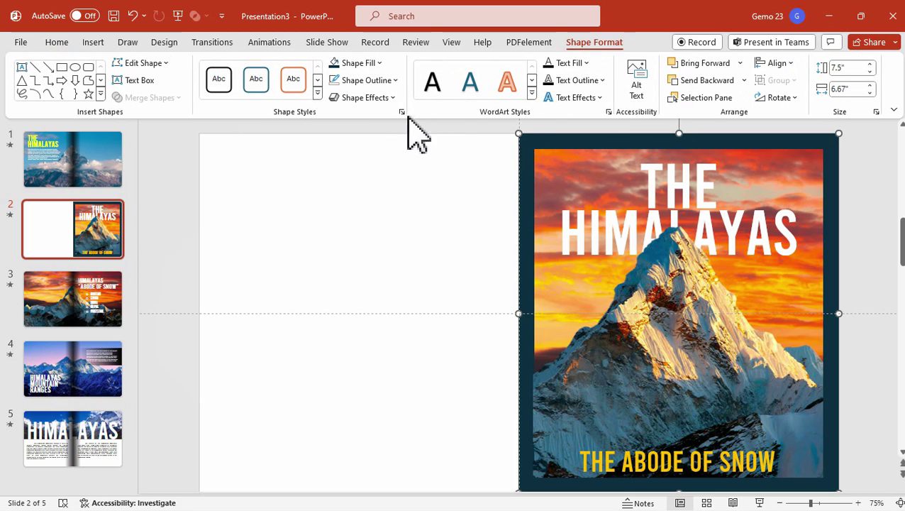
pyautogui.click(386, 97)
pyautogui.moveTo(406, 156)
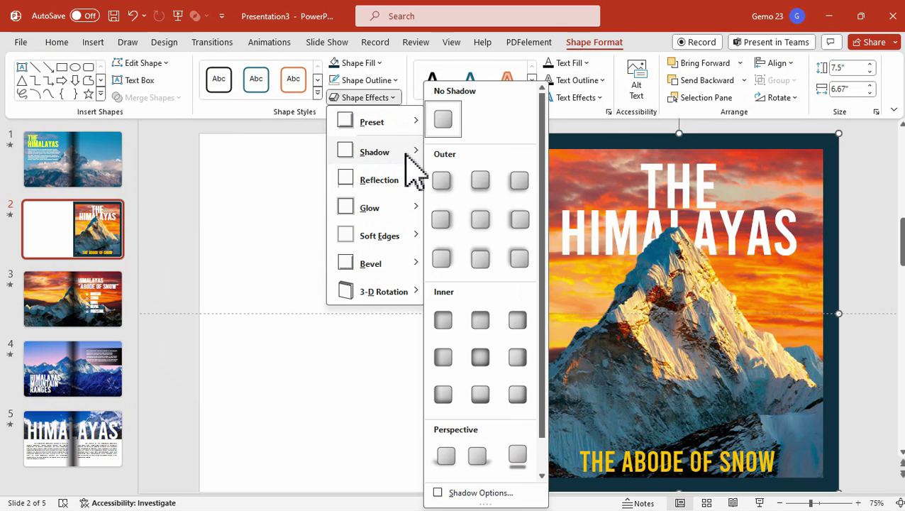
pyautogui.click(474, 186)
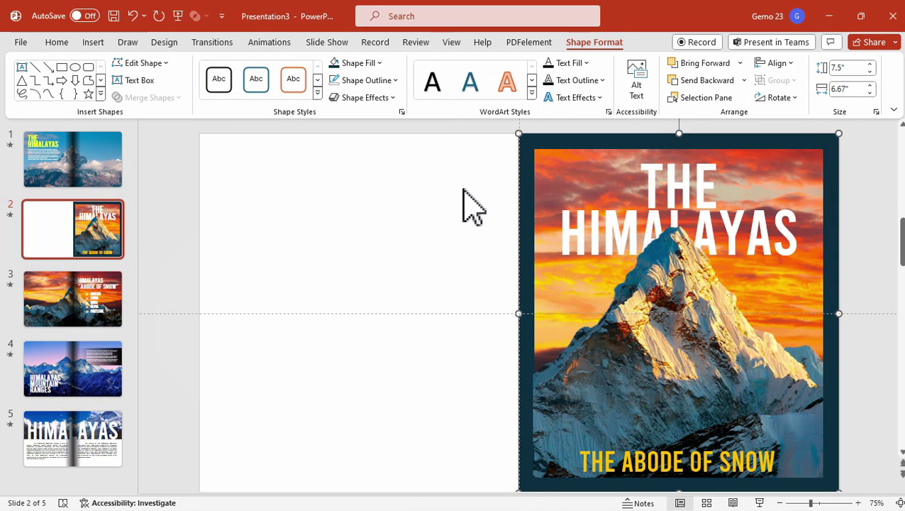
pyautogui.click(462, 189)
# - Move the new Himalayas cover slide ahead of the others so it is the first slide
pyautogui.click(327, 44)
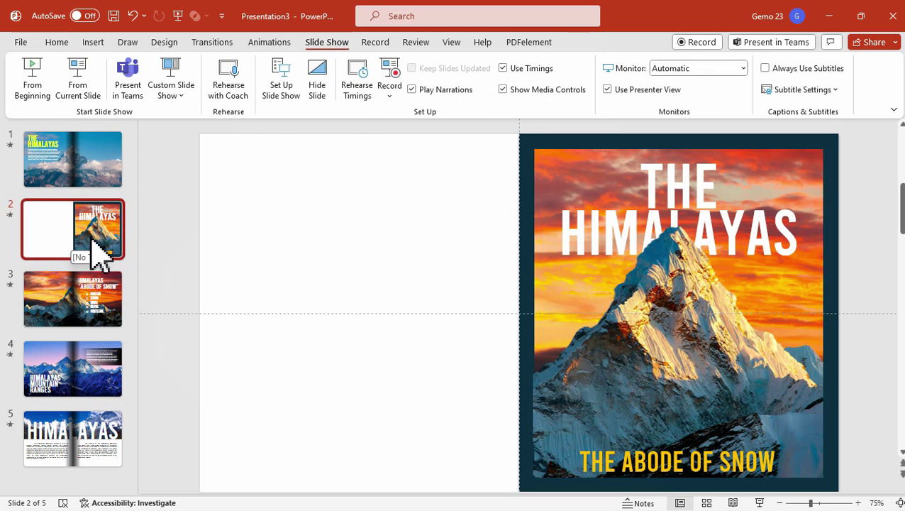
pyautogui.moveTo(85, 252); pyautogui.dragTo(85, 186)
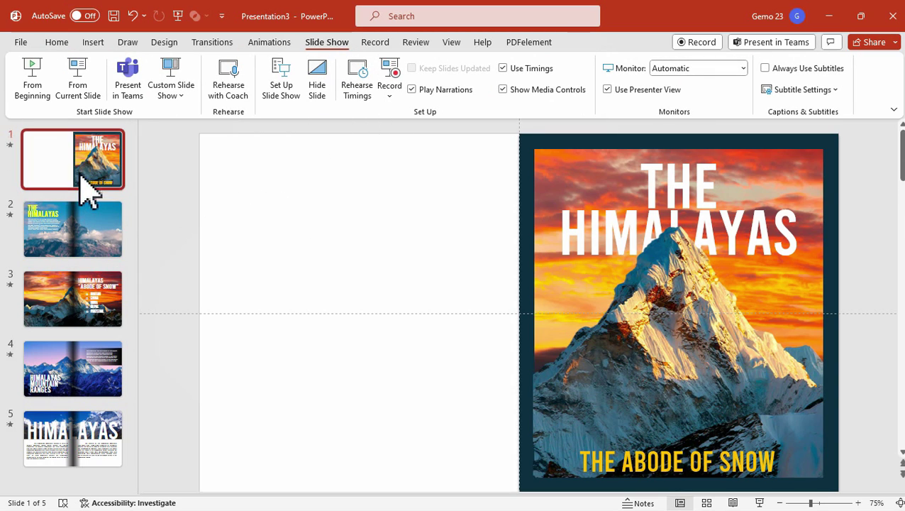